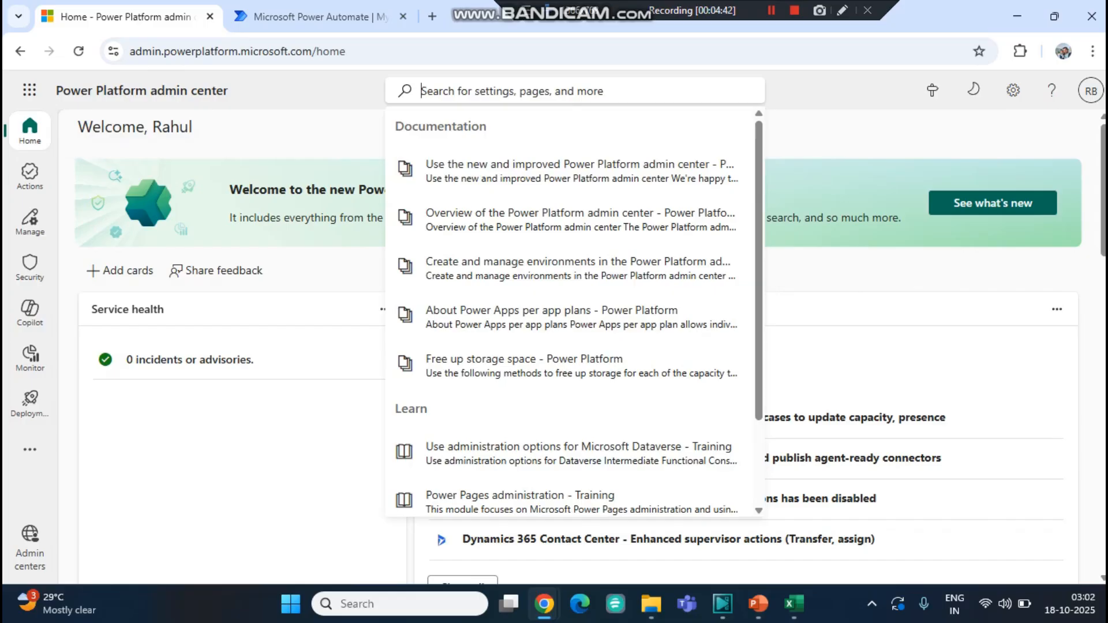
- Open the Data policies page, first by searching for DLP and again through Security's Data and privacy settings
{"action": "type", "text": "DLP"}
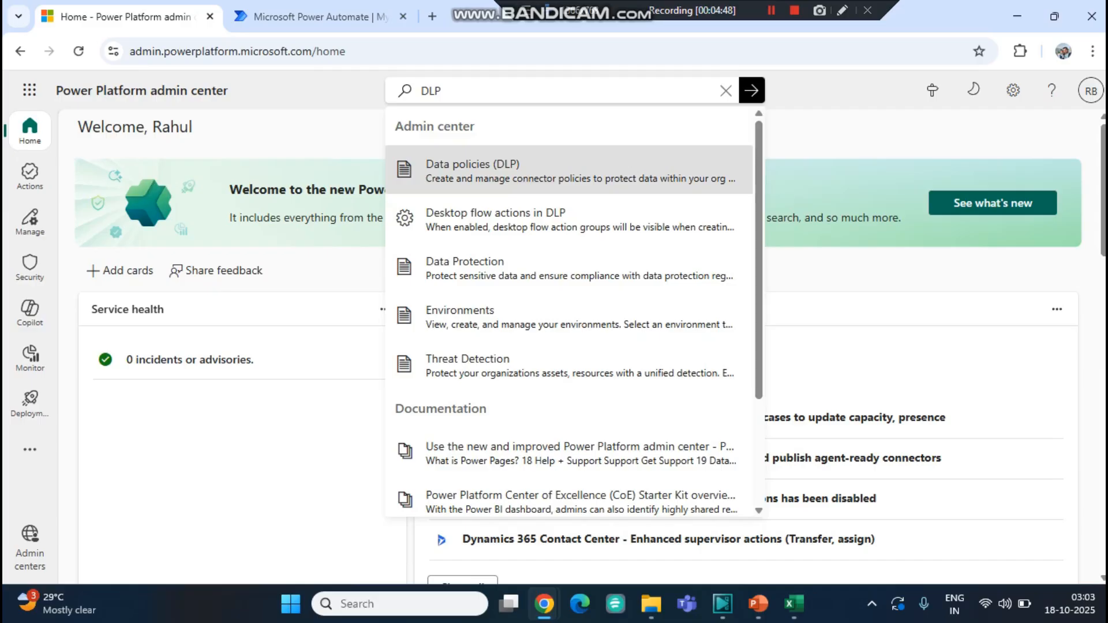
{"action": "key", "text": "Return"}
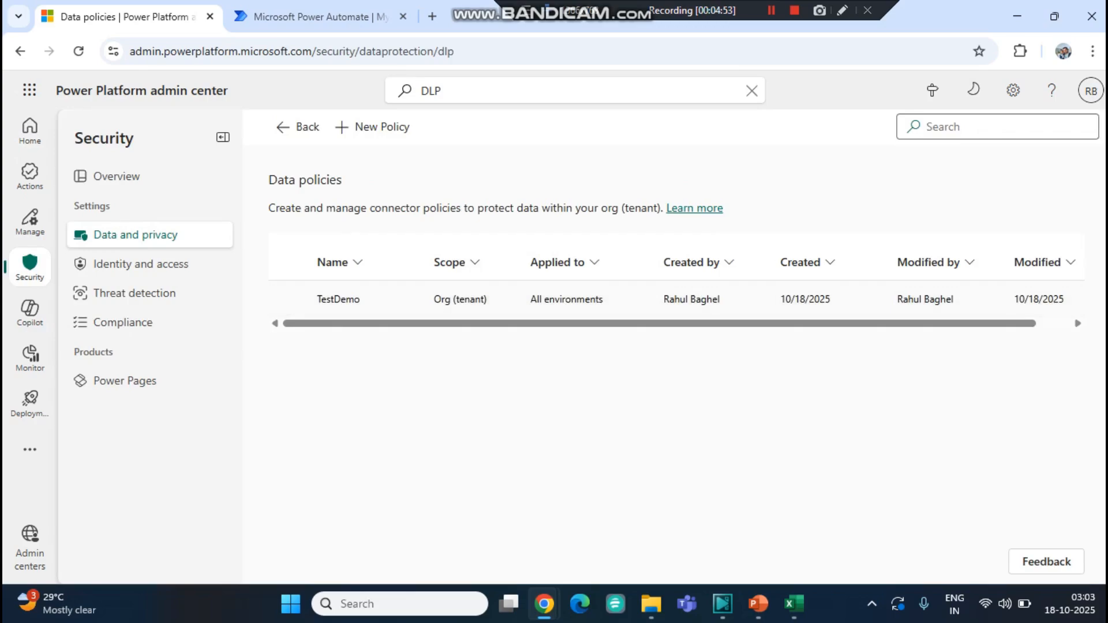
{"action": "left_click", "coordinate": [30, 129]}
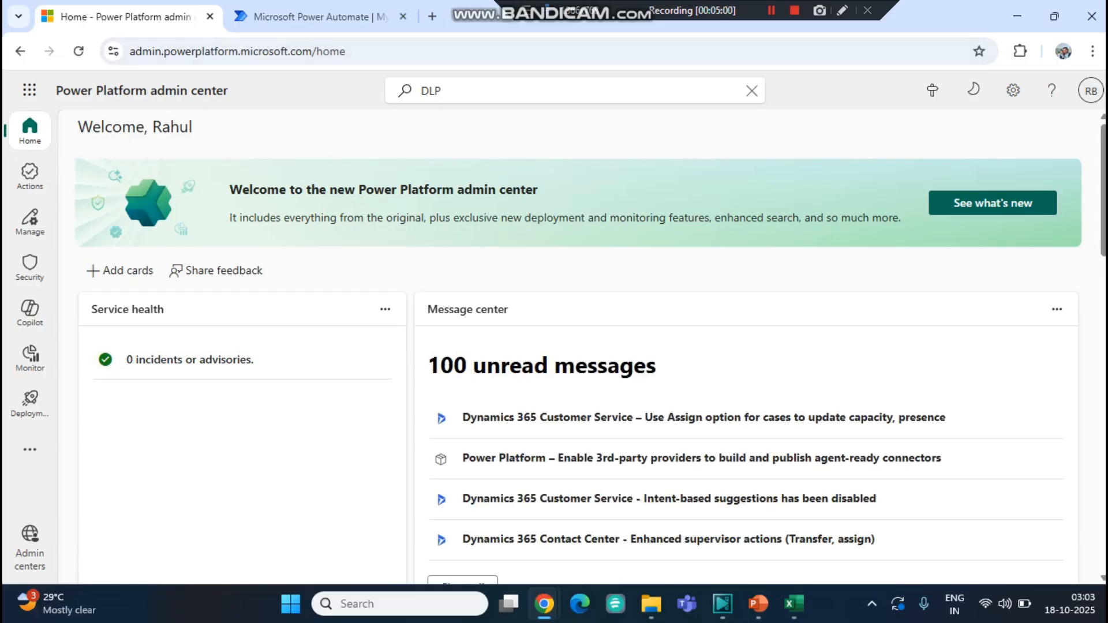
{"action": "left_click", "coordinate": [30, 265]}
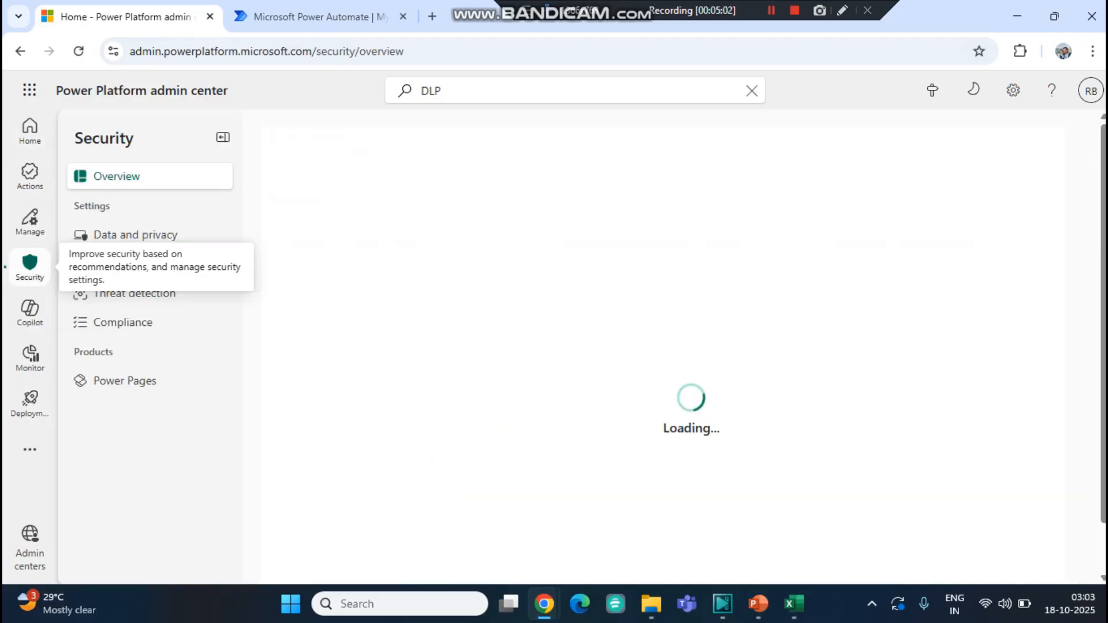
{"action": "left_click", "coordinate": [133, 234]}
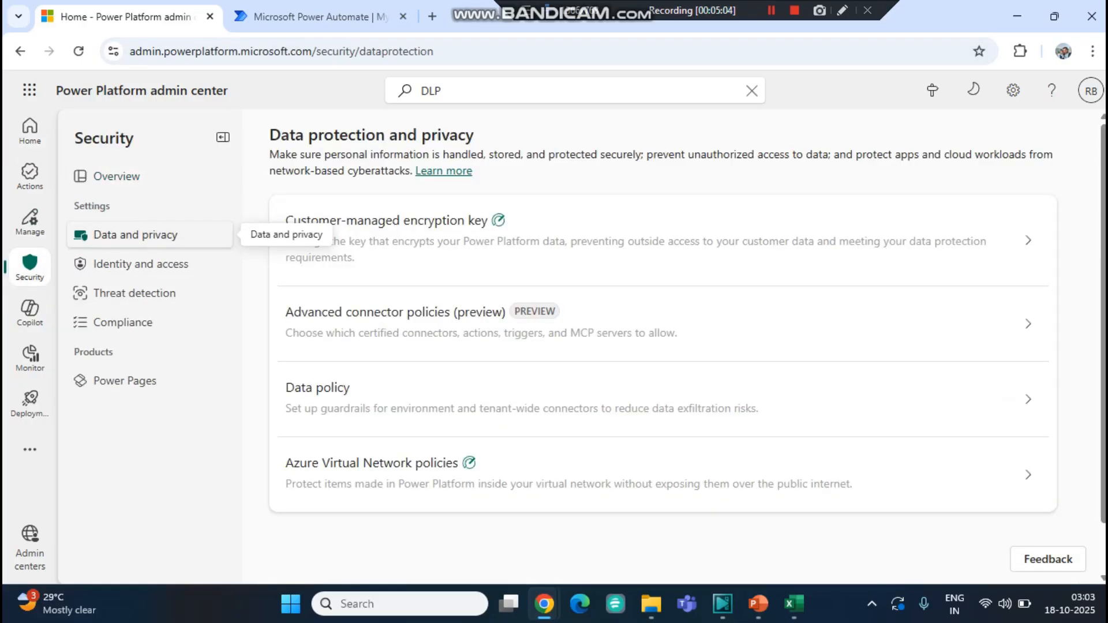
{"action": "left_click", "coordinate": [658, 398]}
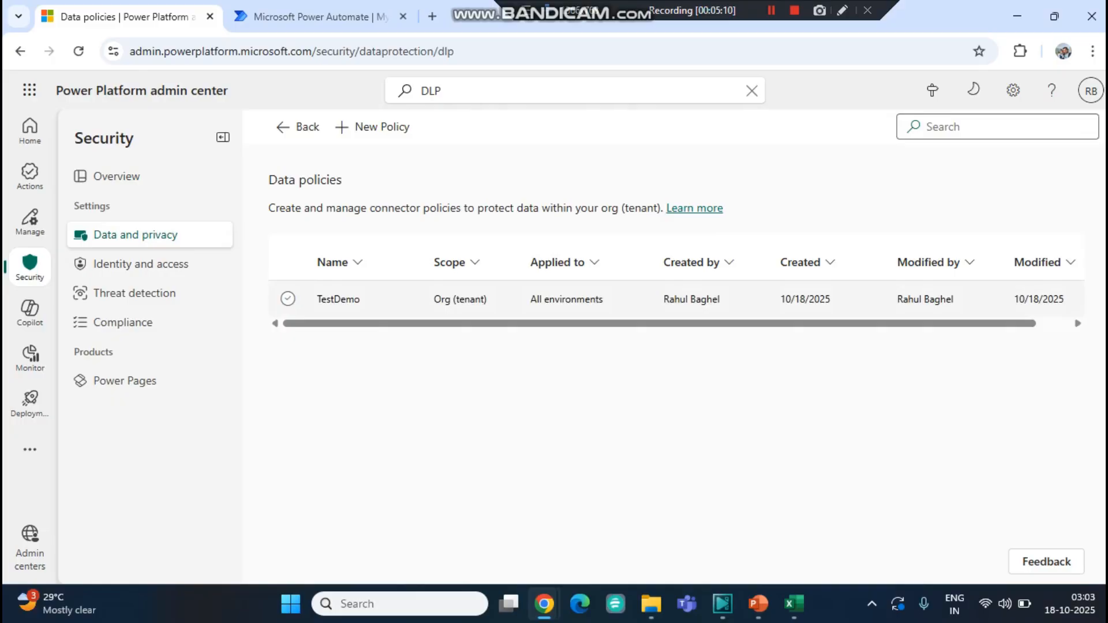
- Select the TestDemo policy and delete it
{"action": "left_click", "coordinate": [287, 298]}
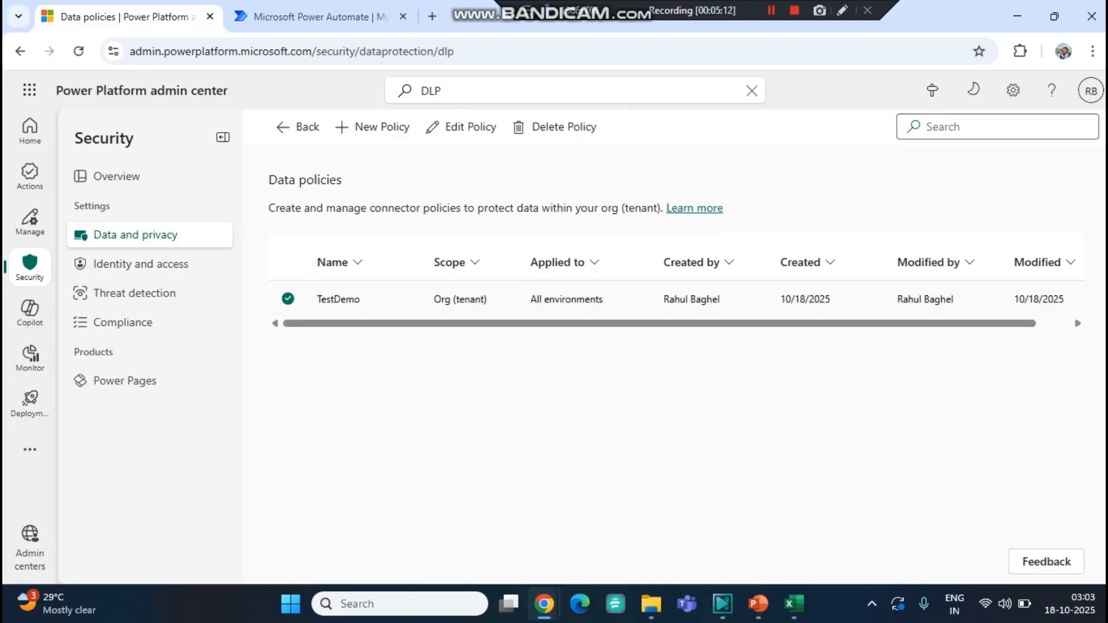
{"action": "left_click", "coordinate": [555, 127]}
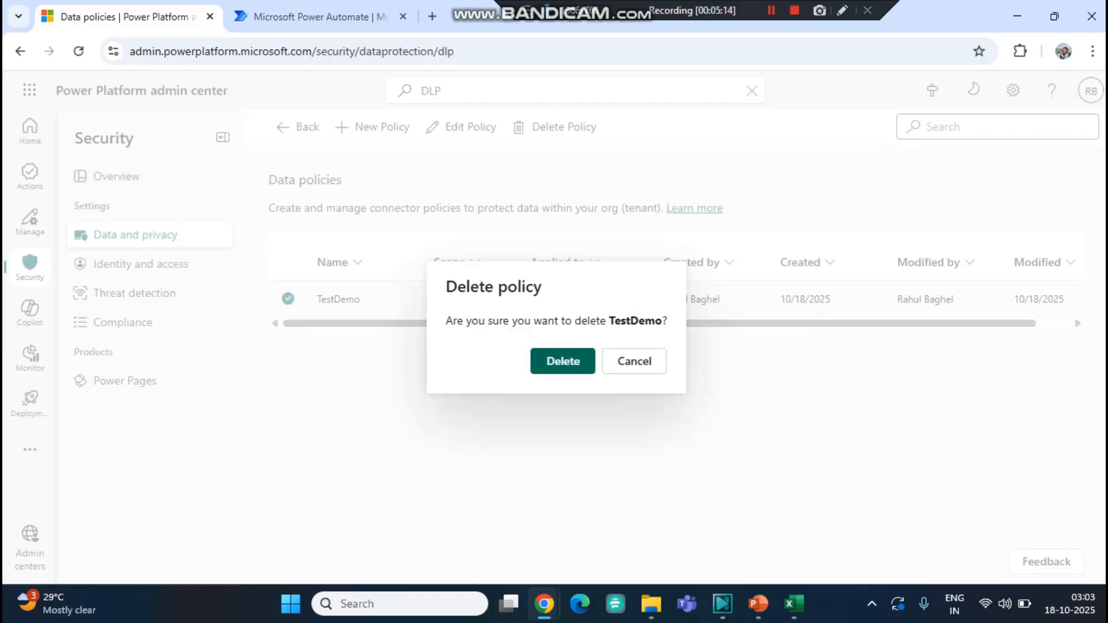
{"action": "left_click", "coordinate": [563, 361]}
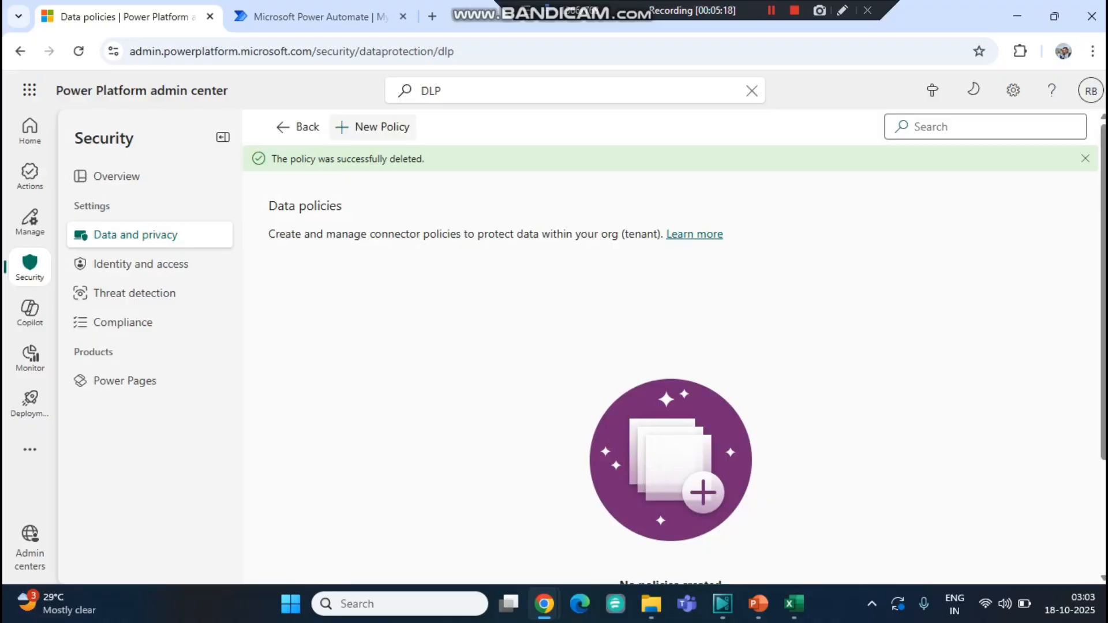
- Start a new policy named DemoPolicy and continue to the prebuilt connectors step
{"action": "left_click", "coordinate": [374, 127]}
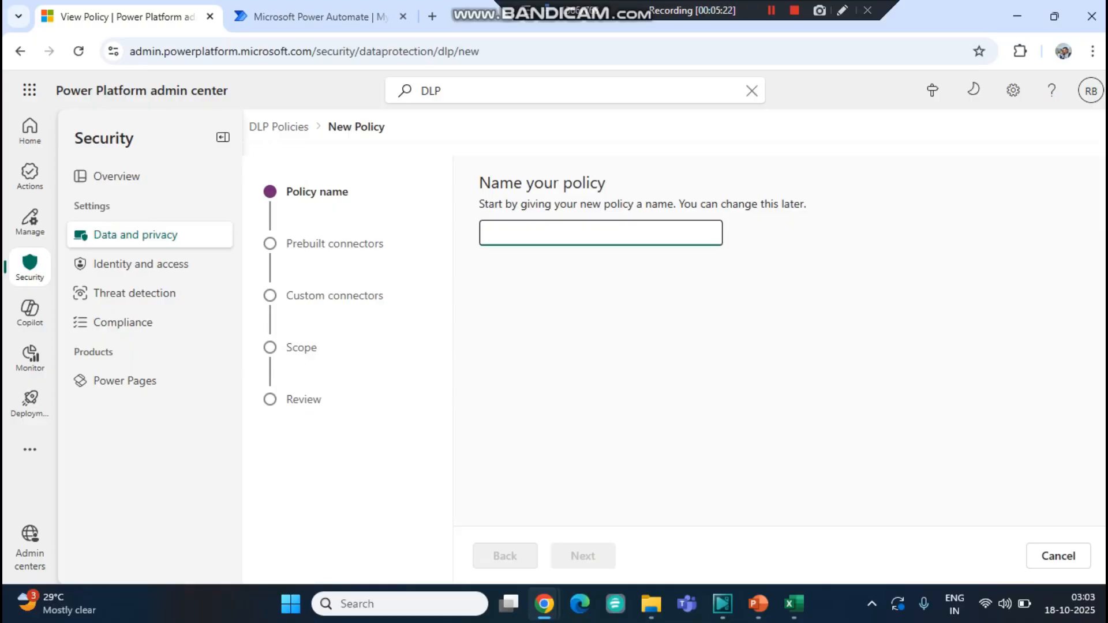
{"action": "type", "text": "DemoP"}
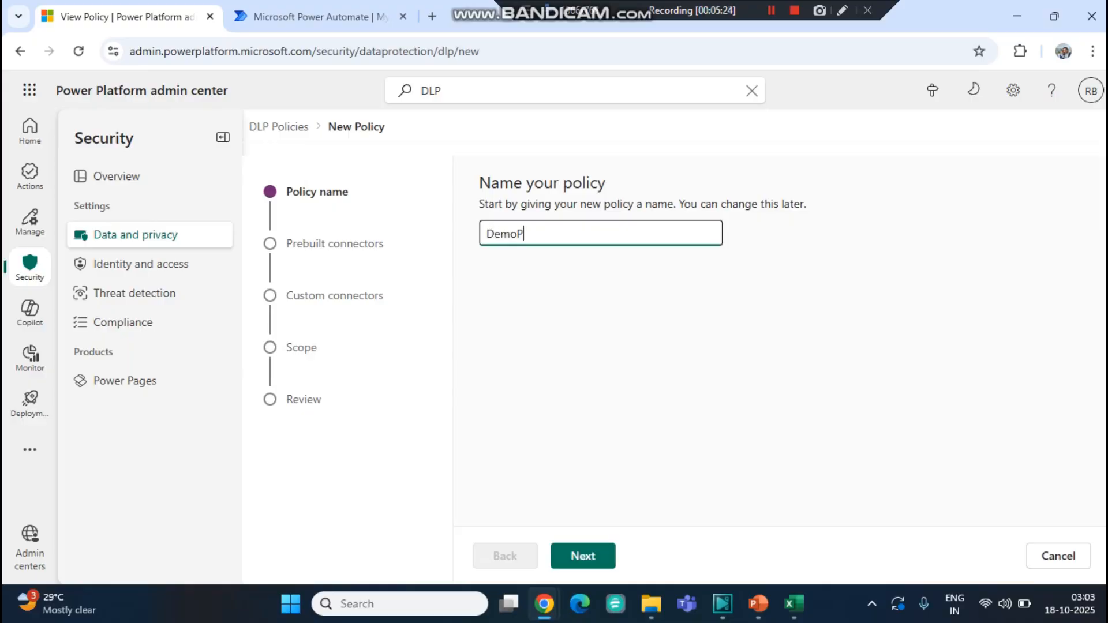
{"action": "type", "text": "olicy"}
{"action": "left_click", "coordinate": [583, 556]}
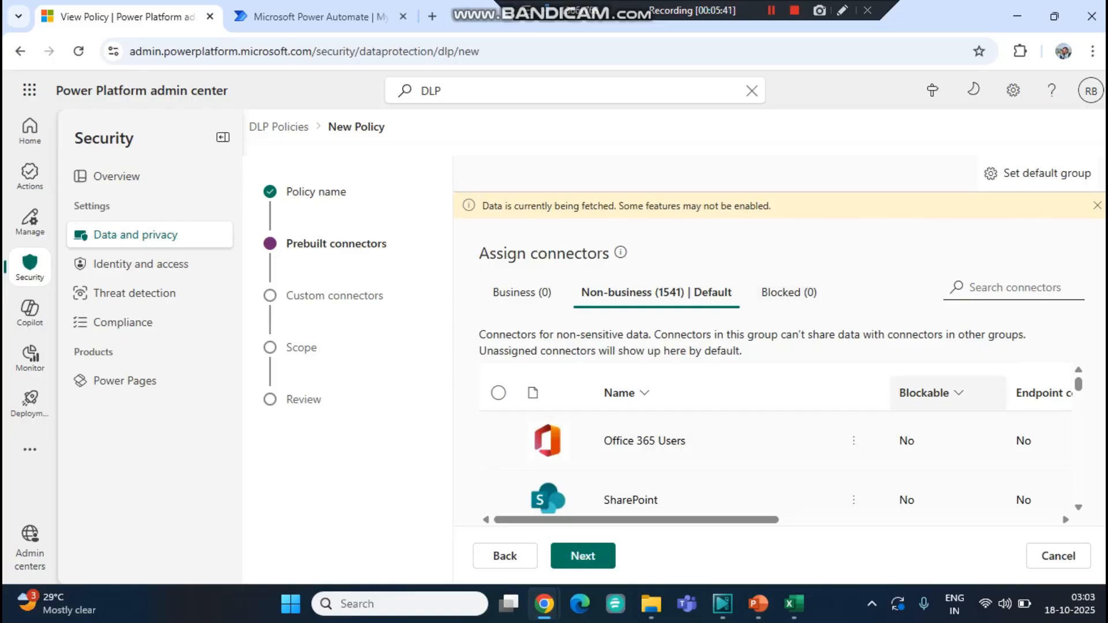
- Move the SharePoint connector to the Business group and check it there before returning to Non-business
{"action": "left_click", "coordinate": [930, 393]}
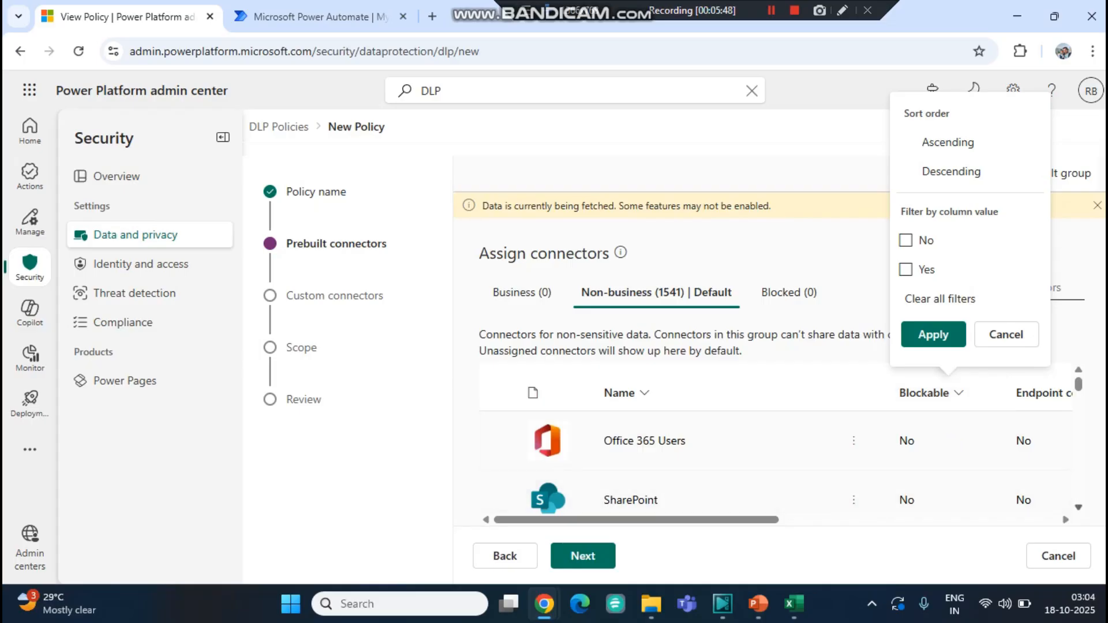
{"action": "left_click", "coordinate": [498, 500]}
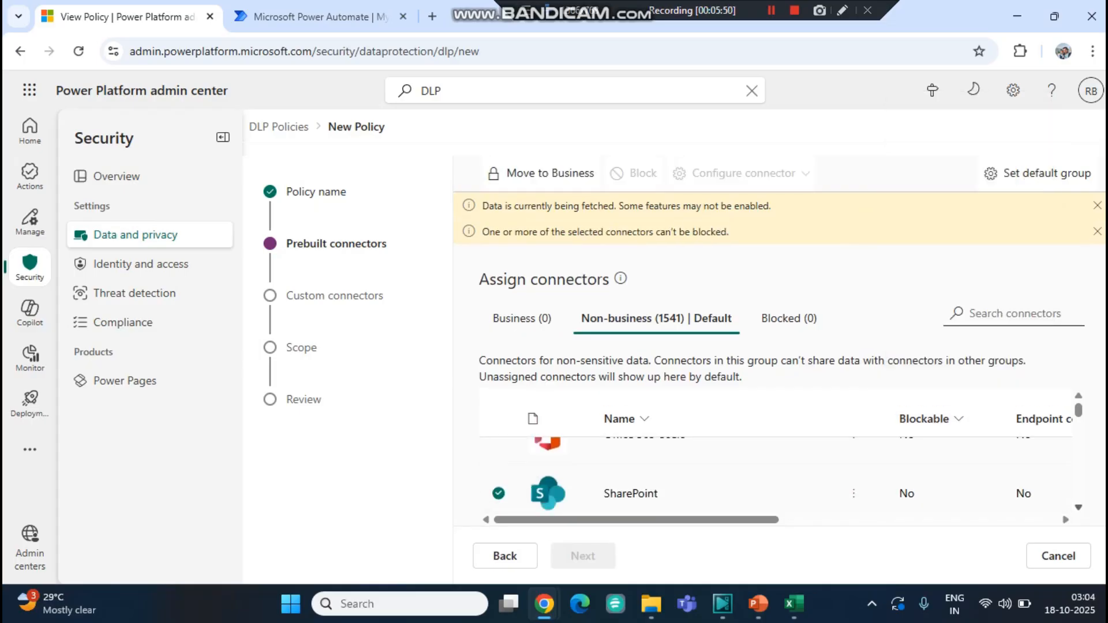
{"action": "scroll", "coordinate": [776, 474], "scroll_direction": "down", "scroll_amount": 1}
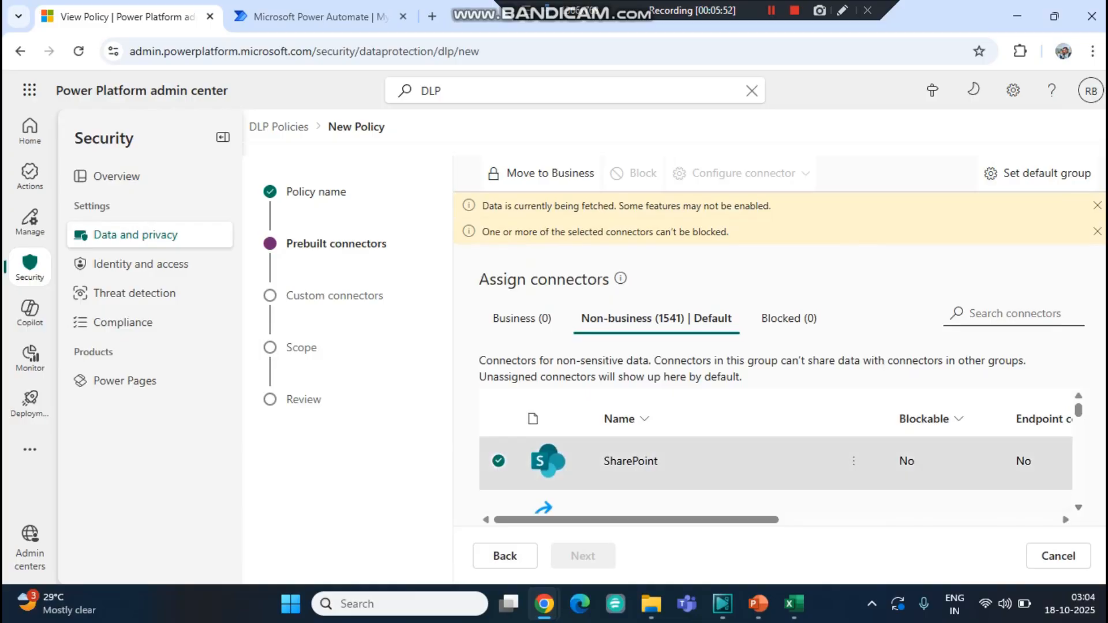
{"action": "left_click", "coordinate": [498, 461]}
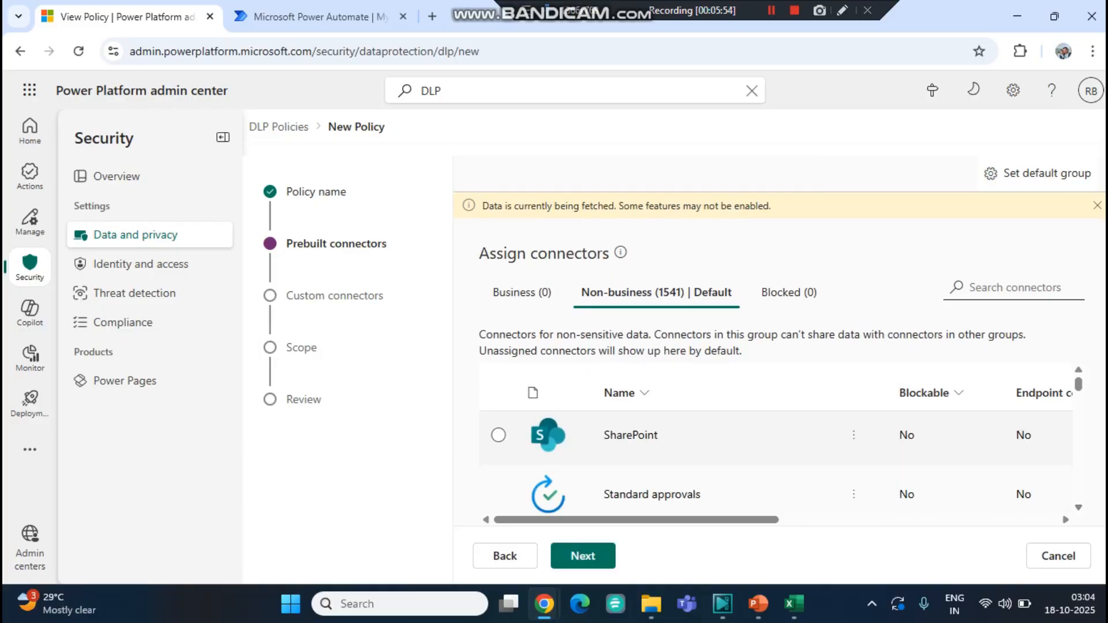
{"action": "left_click", "coordinate": [498, 436]}
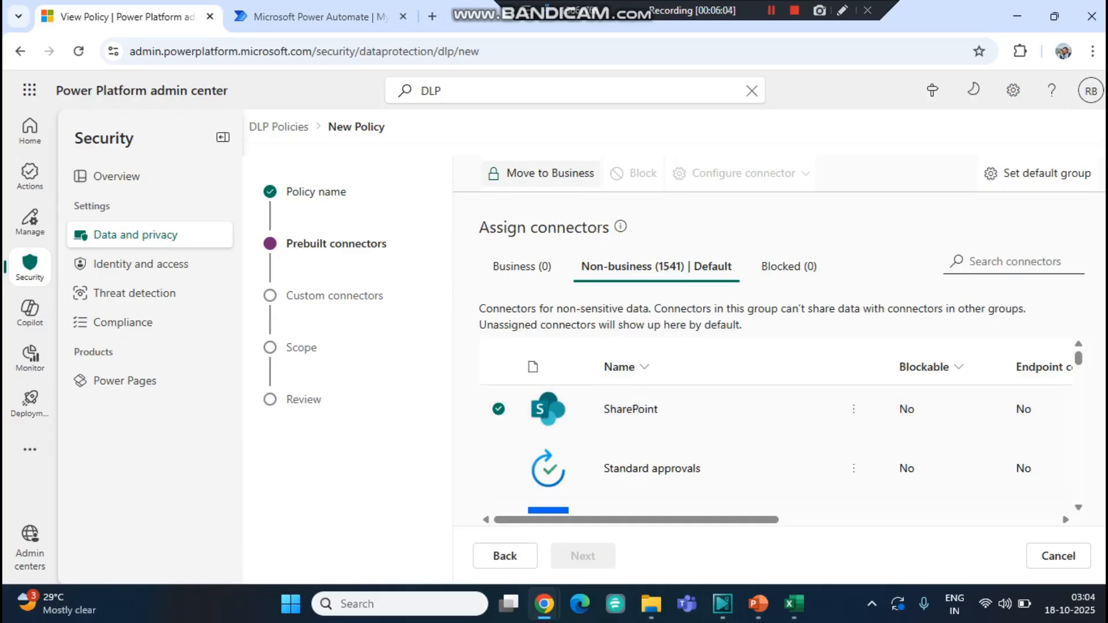
{"action": "left_click", "coordinate": [540, 173]}
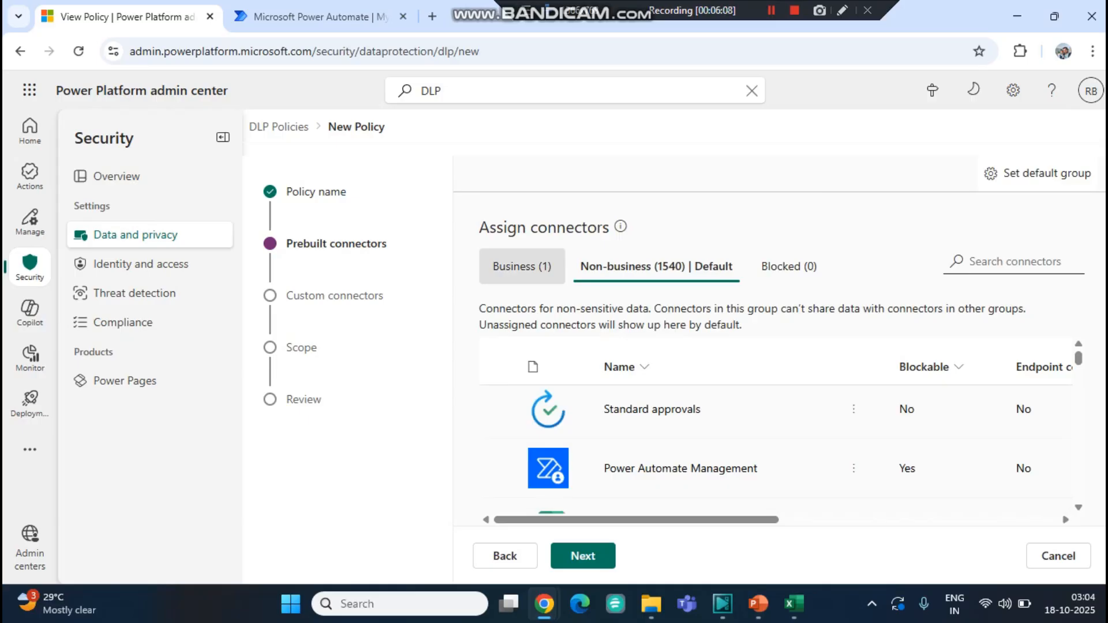
{"action": "left_click", "coordinate": [522, 266]}
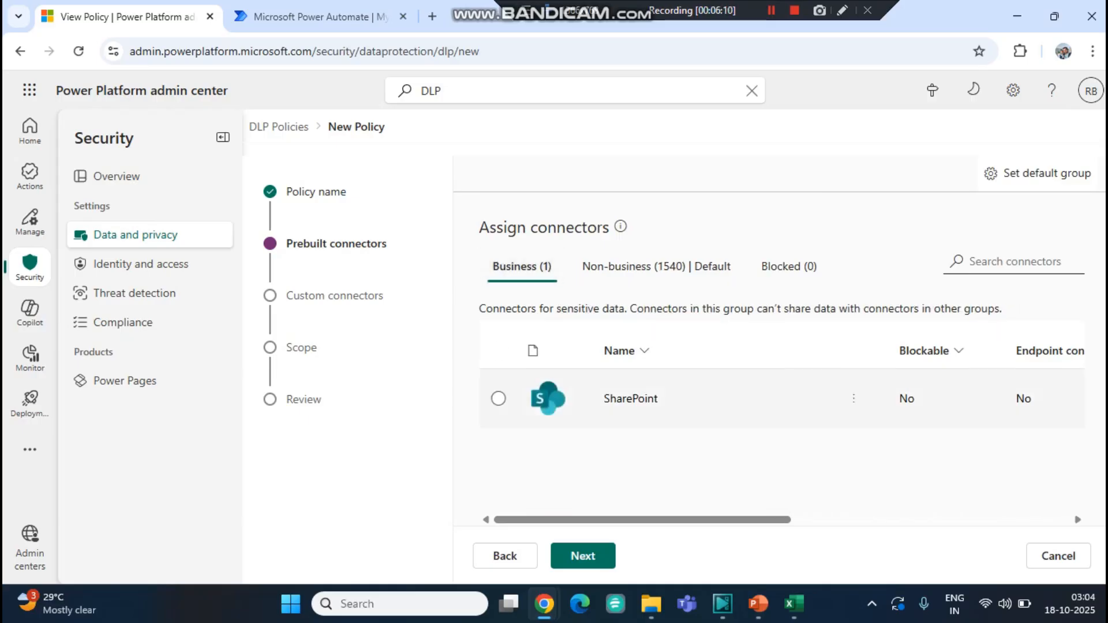
{"action": "left_click", "coordinate": [656, 266]}
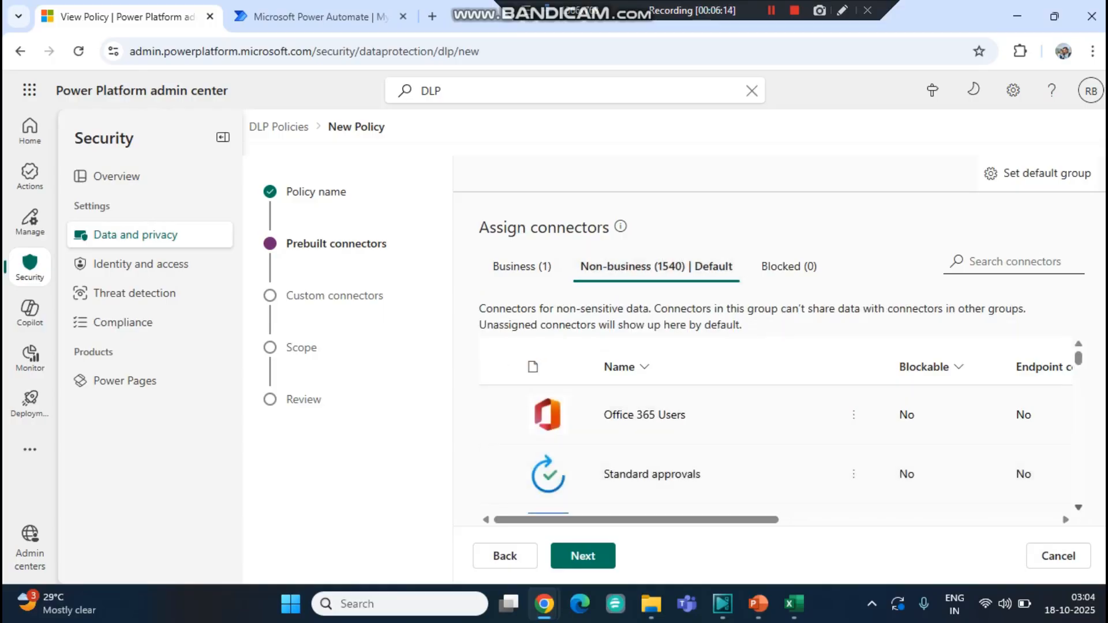
- Search the connectors for link and block the LinkedIn connector
{"action": "scroll", "coordinate": [776, 449], "scroll_direction": "down", "scroll_amount": 2}
{"action": "scroll", "coordinate": [775, 449], "scroll_direction": "down", "scroll_amount": 3}
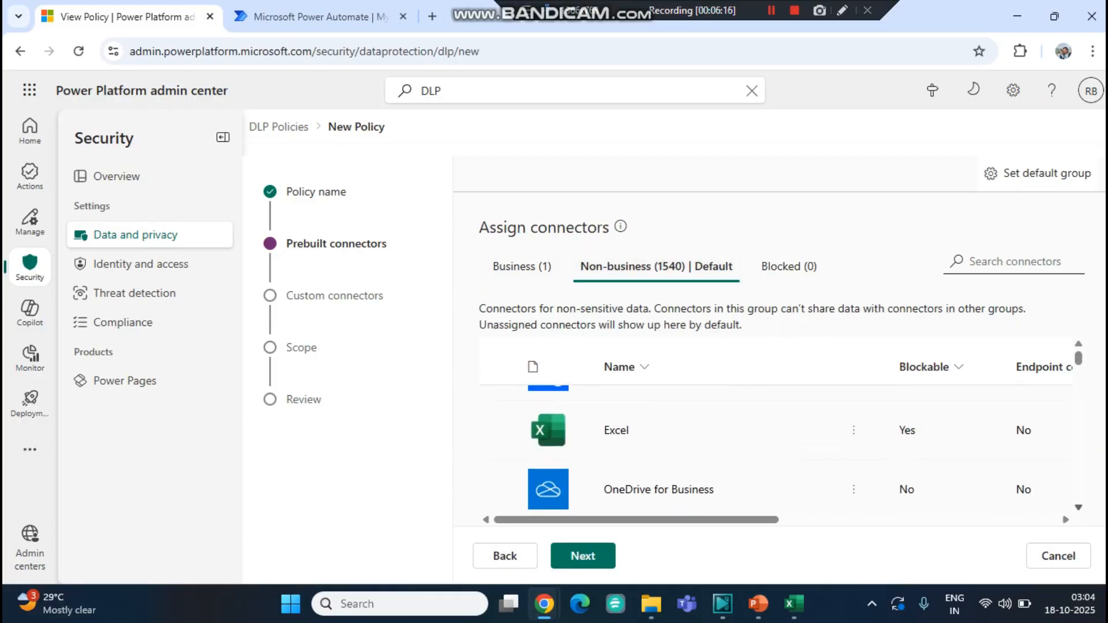
{"action": "scroll", "coordinate": [775, 448], "scroll_direction": "down", "scroll_amount": 3}
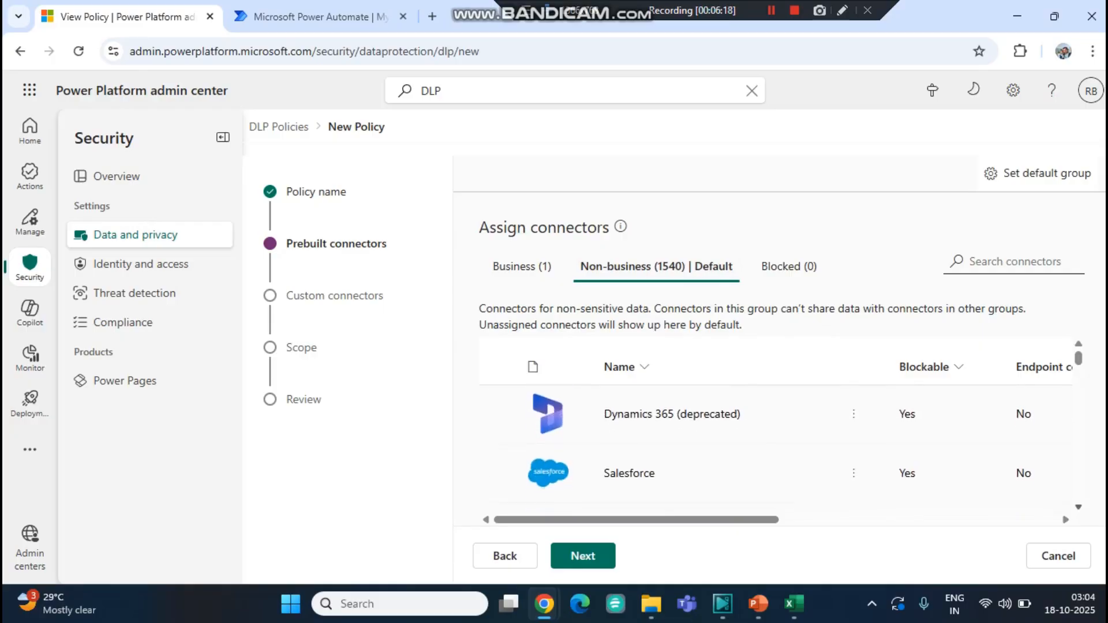
{"action": "left_click", "coordinate": [1014, 262]}
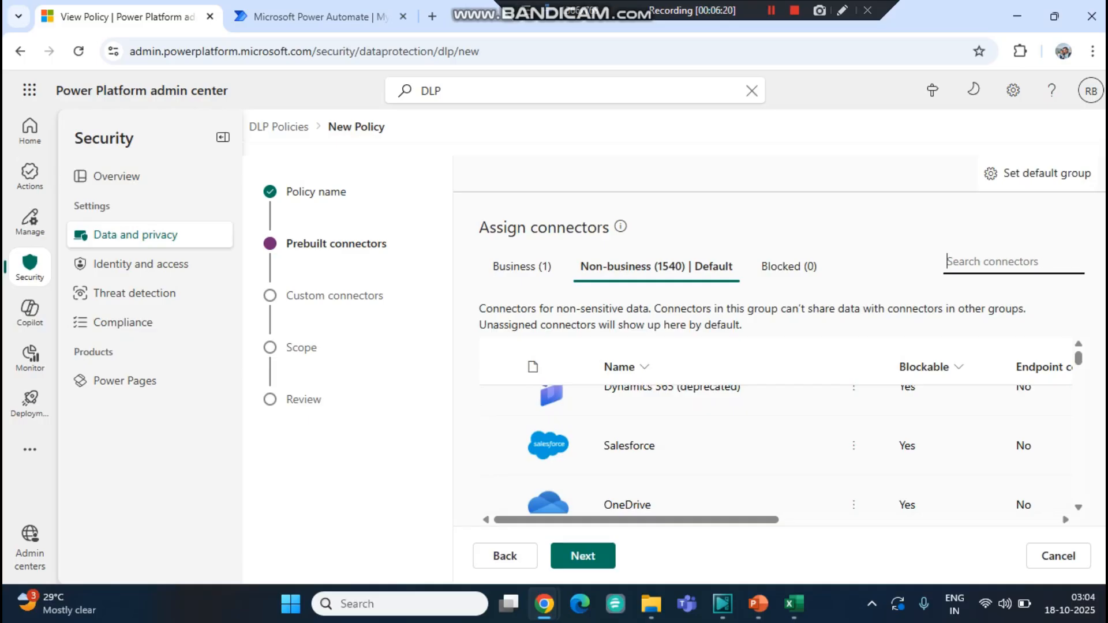
{"action": "type", "text": "link"}
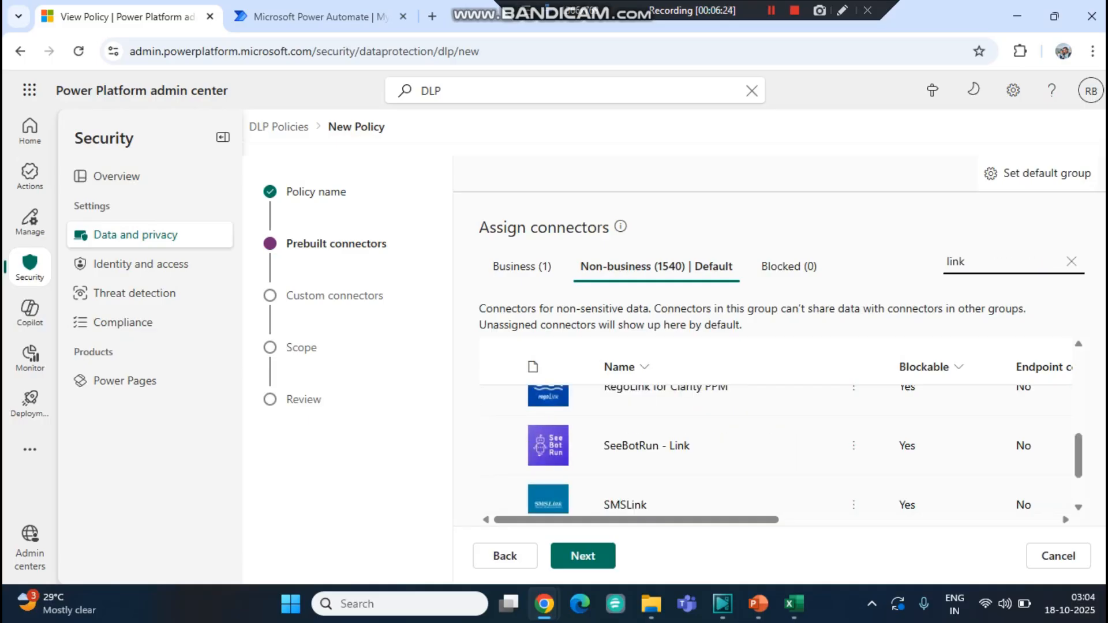
{"action": "left_click_drag", "start_coordinate": [1079, 456], "coordinate": [1079, 375]}
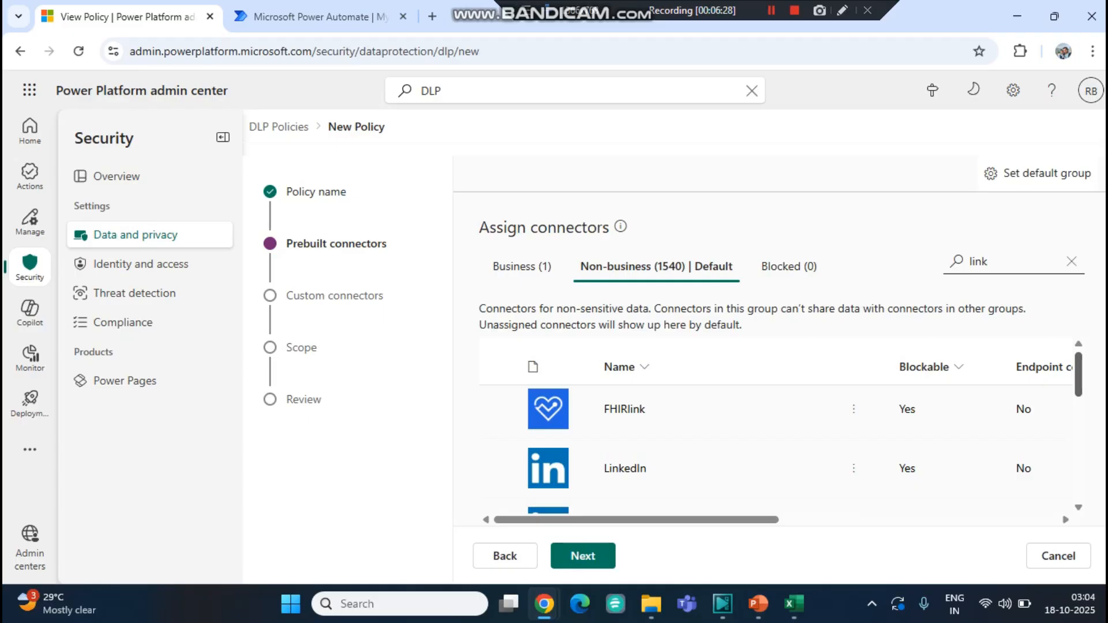
{"action": "left_click", "coordinate": [499, 468]}
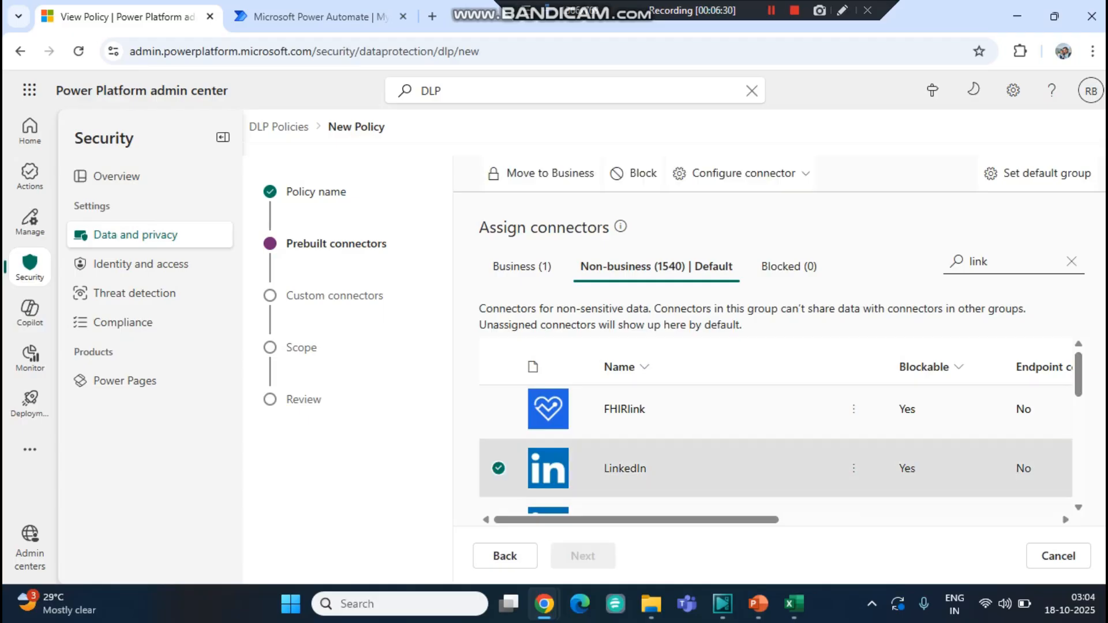
{"action": "left_click", "coordinate": [633, 173]}
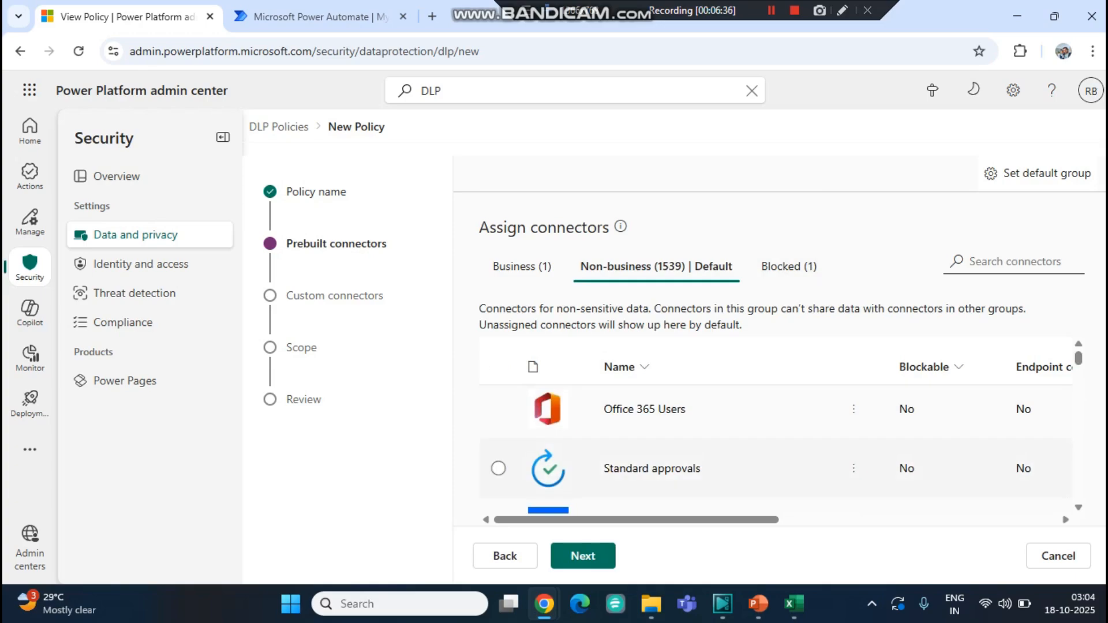
- Continue past prebuilt connectors and the default custom connector pattern to the scope step
{"action": "scroll", "coordinate": [499, 468], "scroll_direction": "down", "scroll_amount": 1}
{"action": "scroll", "coordinate": [778, 448], "scroll_direction": "down", "scroll_amount": 1}
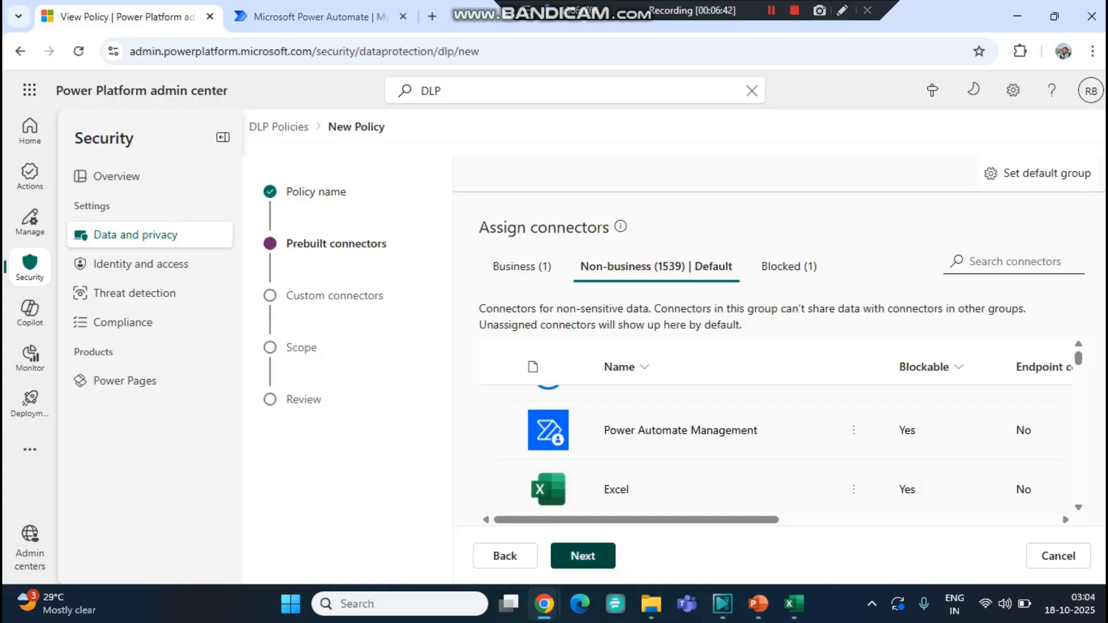
{"action": "left_click", "coordinate": [582, 556]}
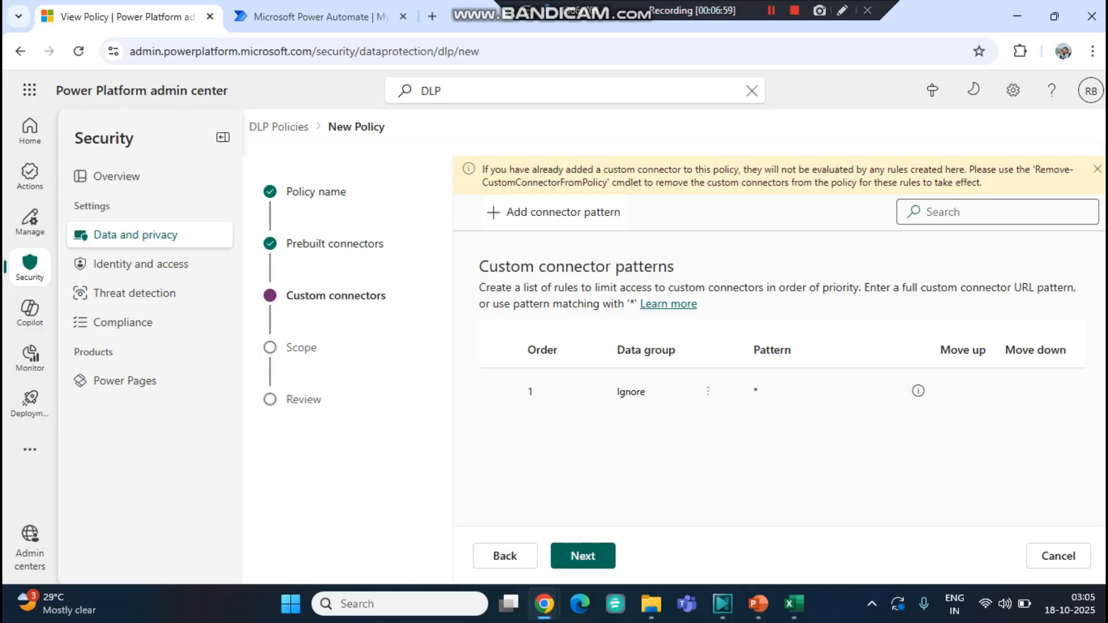
{"action": "left_click", "coordinate": [583, 556]}
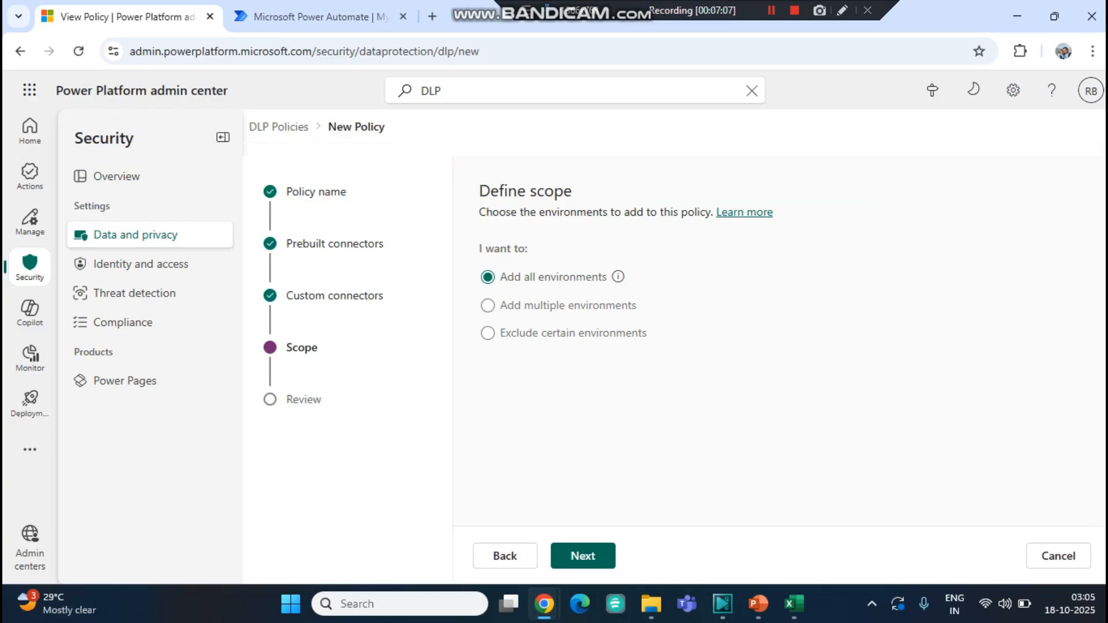
{"action": "left_click", "coordinate": [487, 305]}
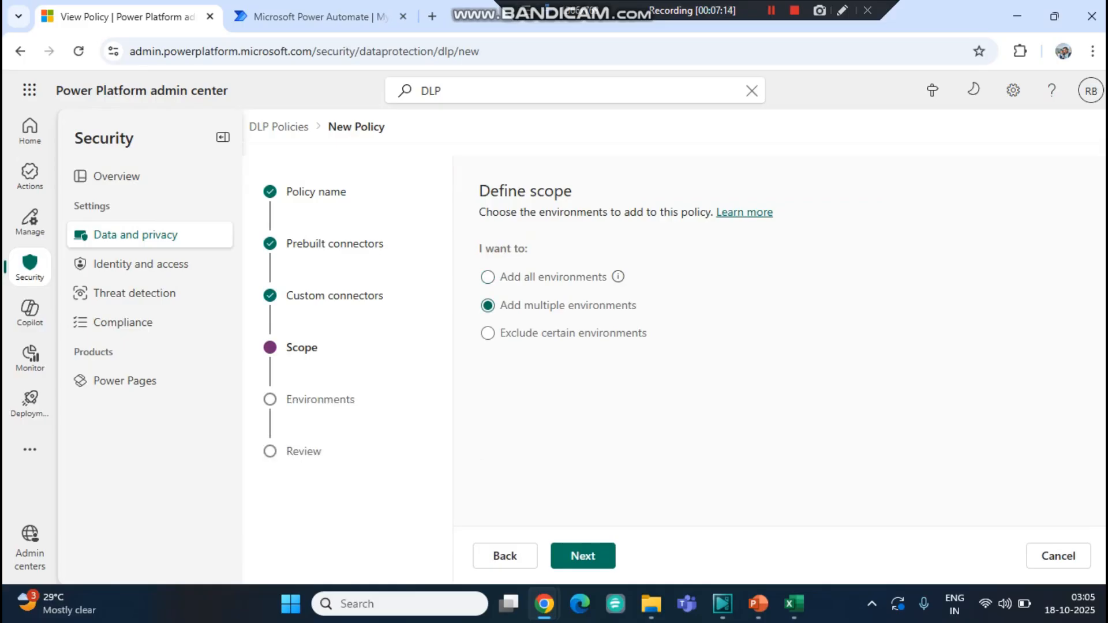
{"action": "left_click", "coordinate": [488, 333]}
{"action": "left_click", "coordinate": [488, 277]}
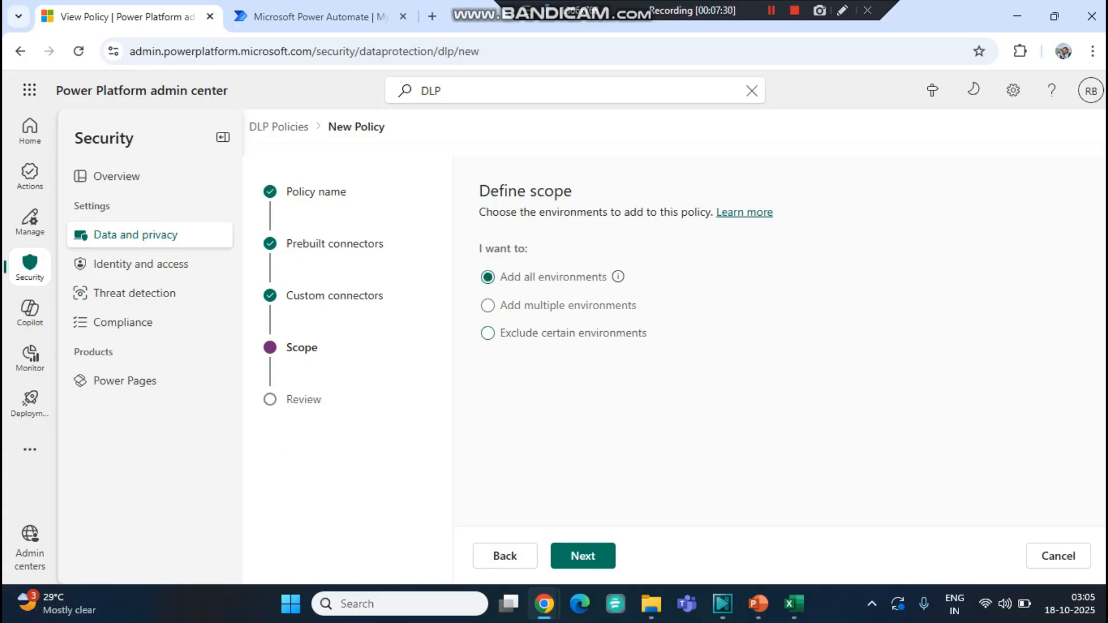
- Create the policy with all environments in scope and select DemoPolicy in the policies list
{"action": "left_click", "coordinate": [583, 555]}
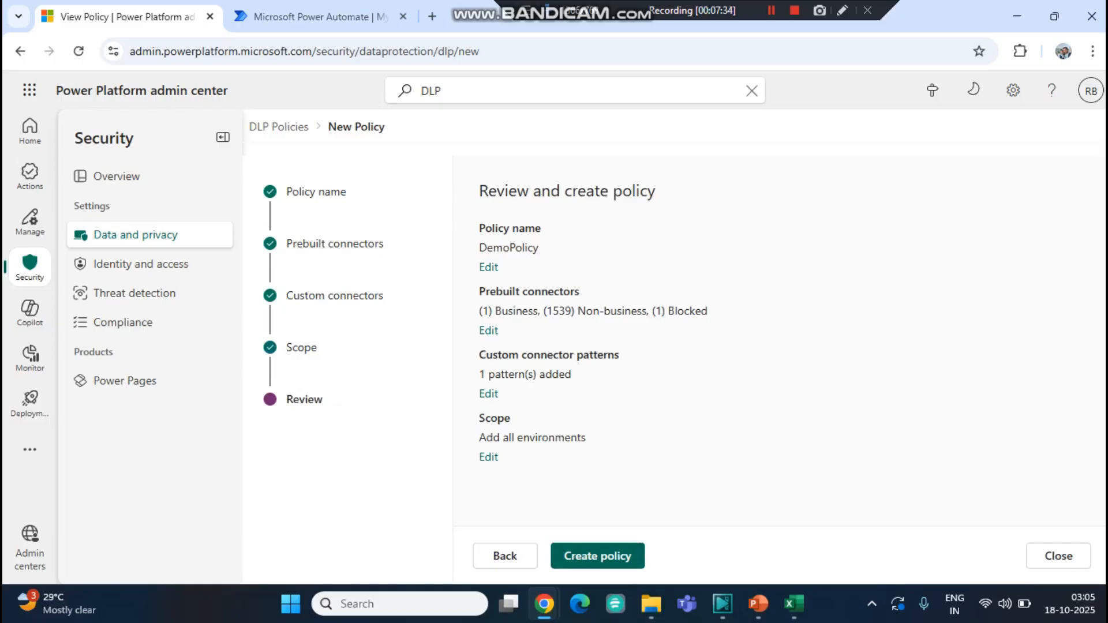
{"action": "left_click", "coordinate": [583, 556]}
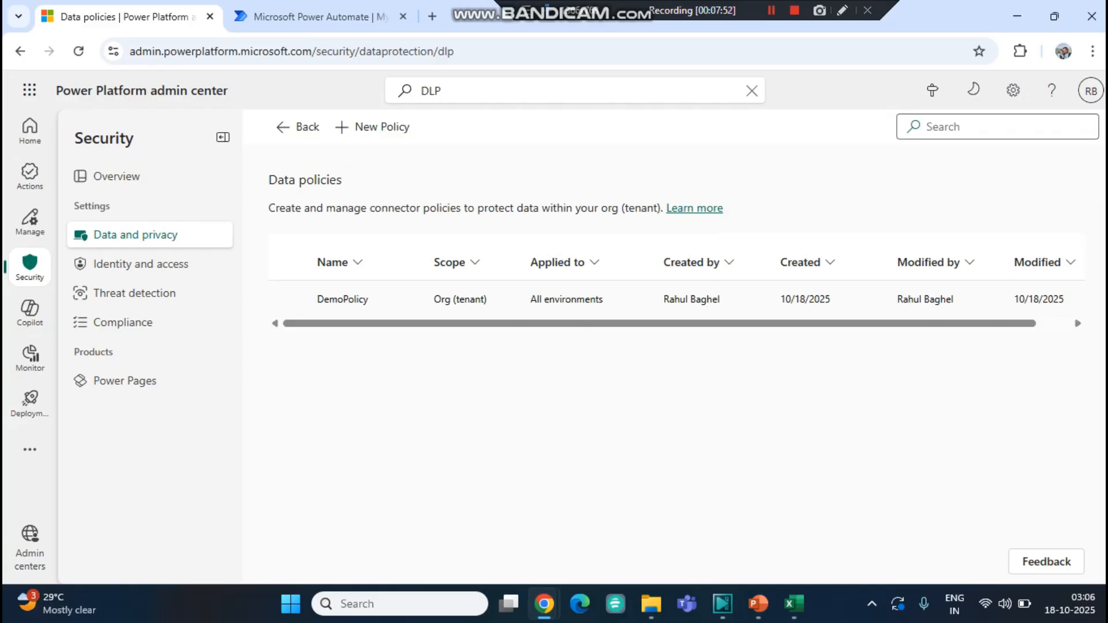
{"action": "left_click", "coordinate": [343, 298]}
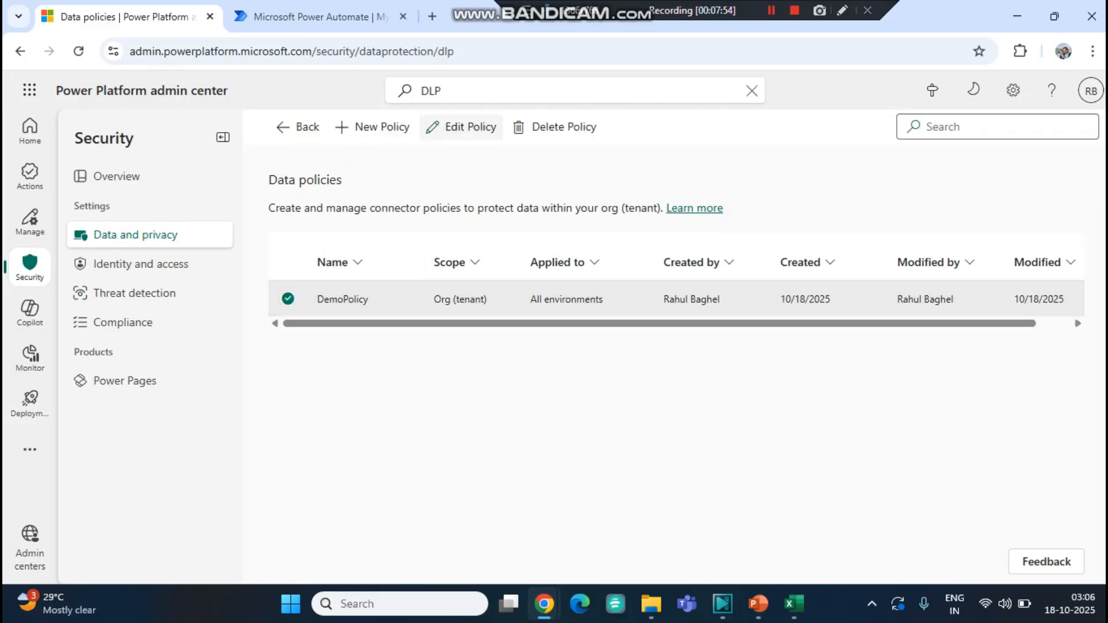
- Open DemoPolicy for editing and review its Business, Non-business and Blocked connector groups
{"action": "left_click", "coordinate": [461, 127]}
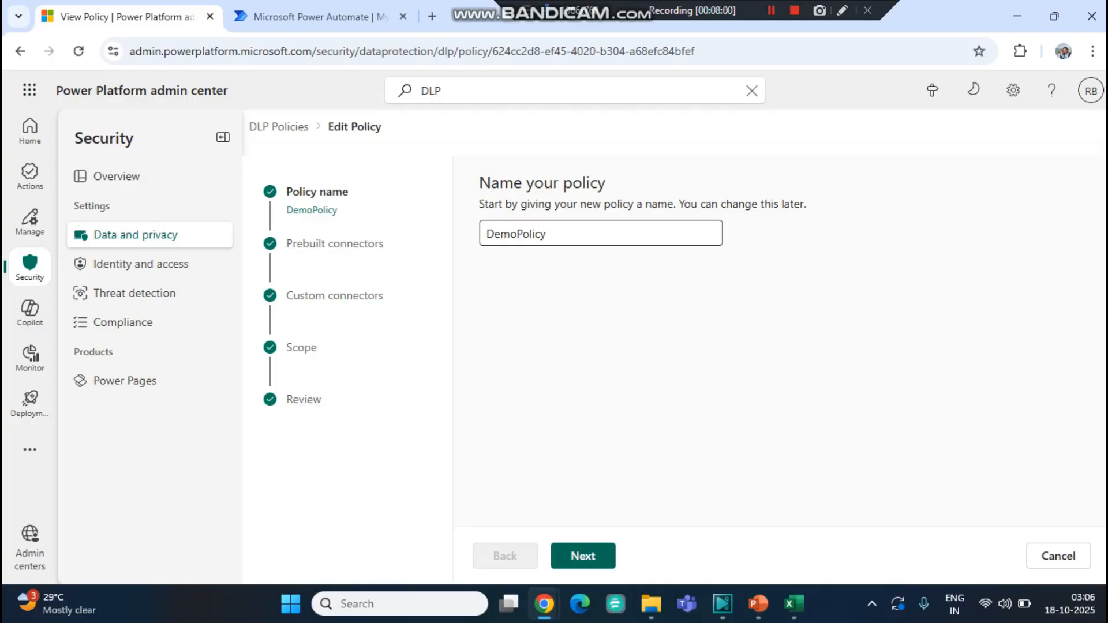
{"action": "left_click", "coordinate": [557, 557]}
{"action": "left_click", "coordinate": [557, 557]}
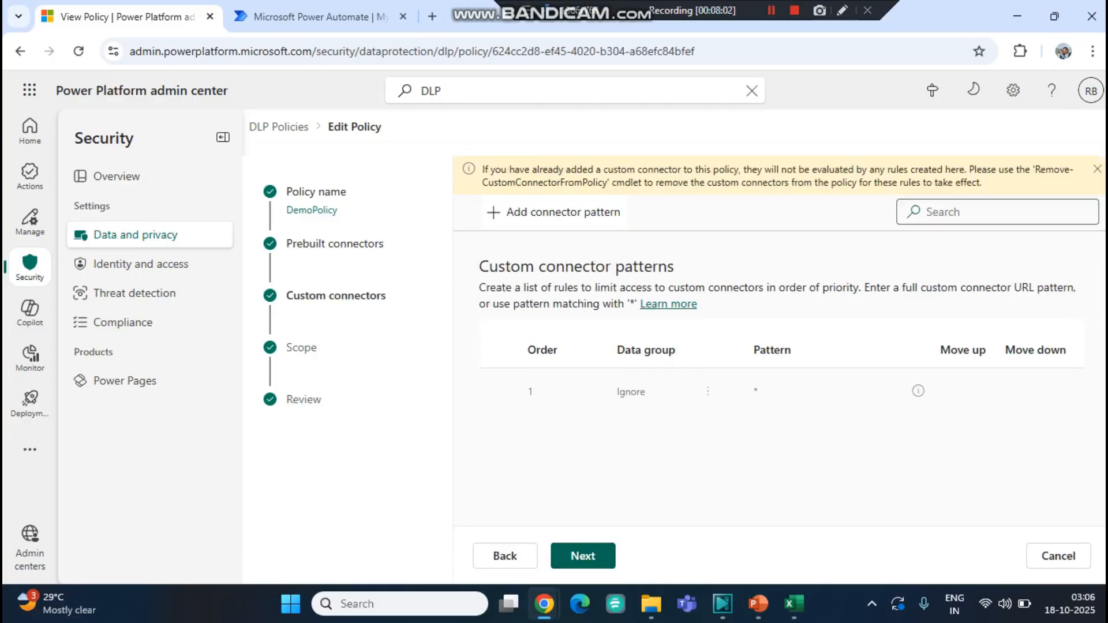
{"action": "left_click", "coordinate": [505, 556]}
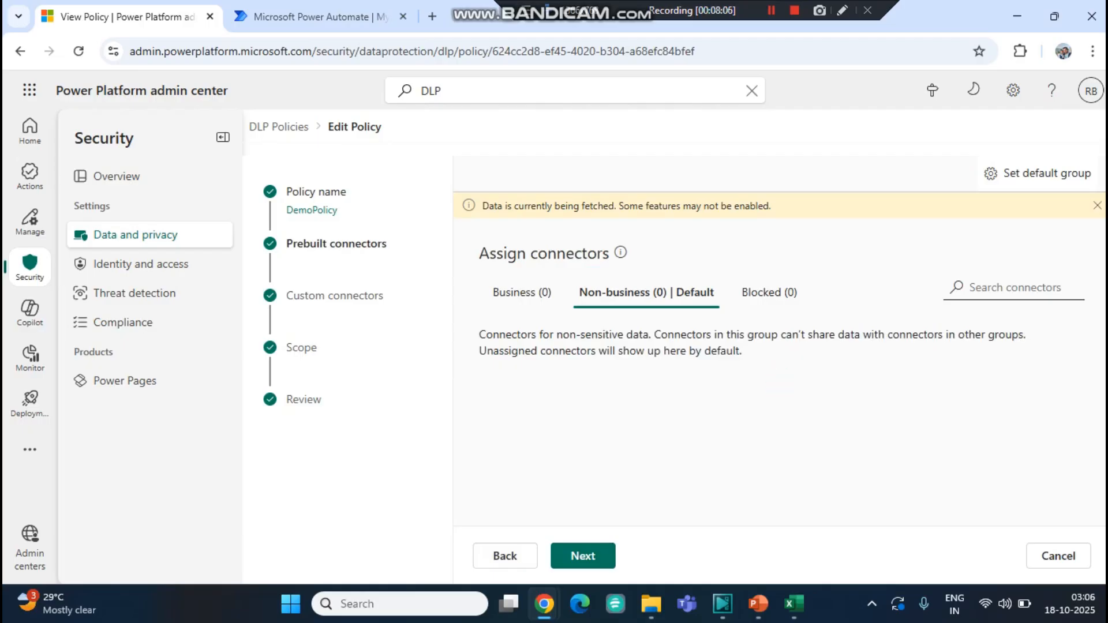
{"action": "left_click", "coordinate": [521, 292]}
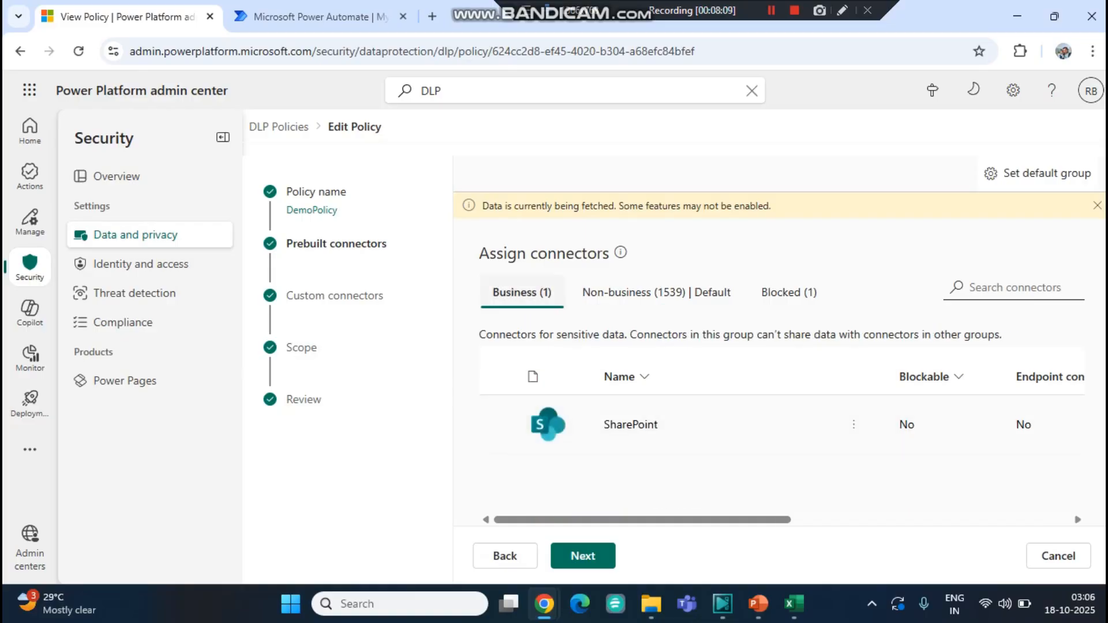
{"action": "left_click", "coordinate": [656, 292]}
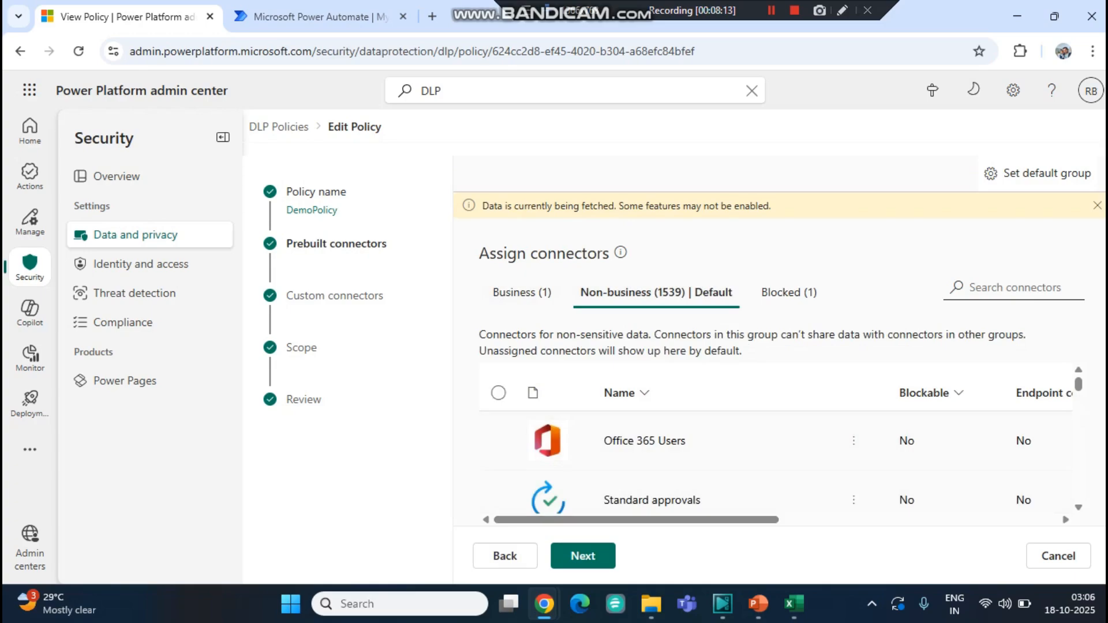
{"action": "left_click", "coordinate": [789, 292]}
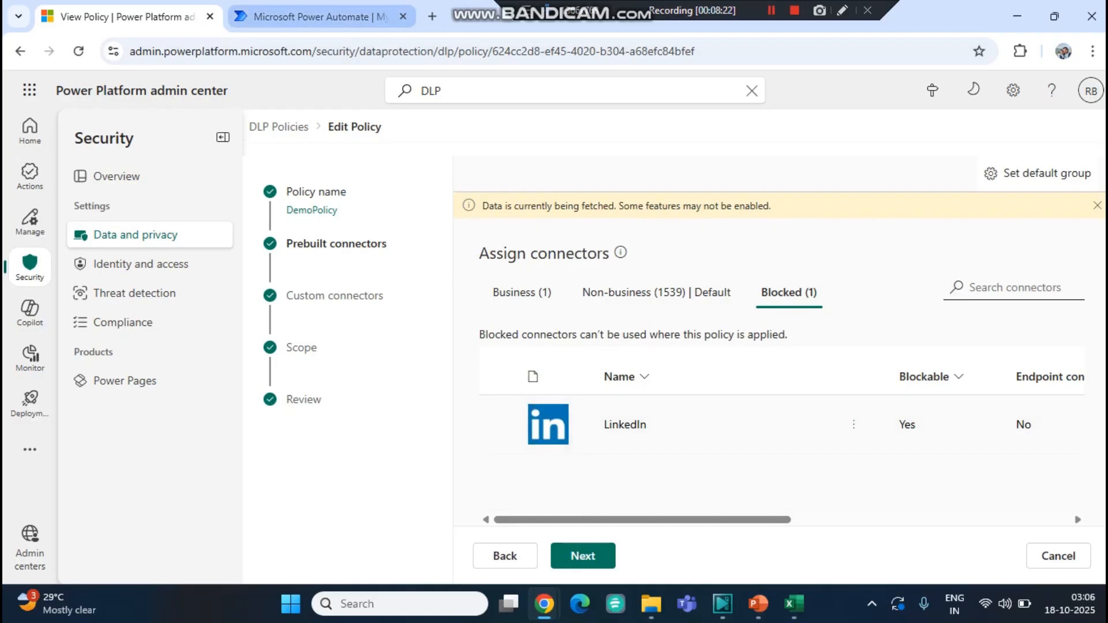
- In Power Automate, create an automated cloud flow named TestDemoDLP with the SharePoint trigger When an item is created
{"action": "left_click", "coordinate": [311, 16]}
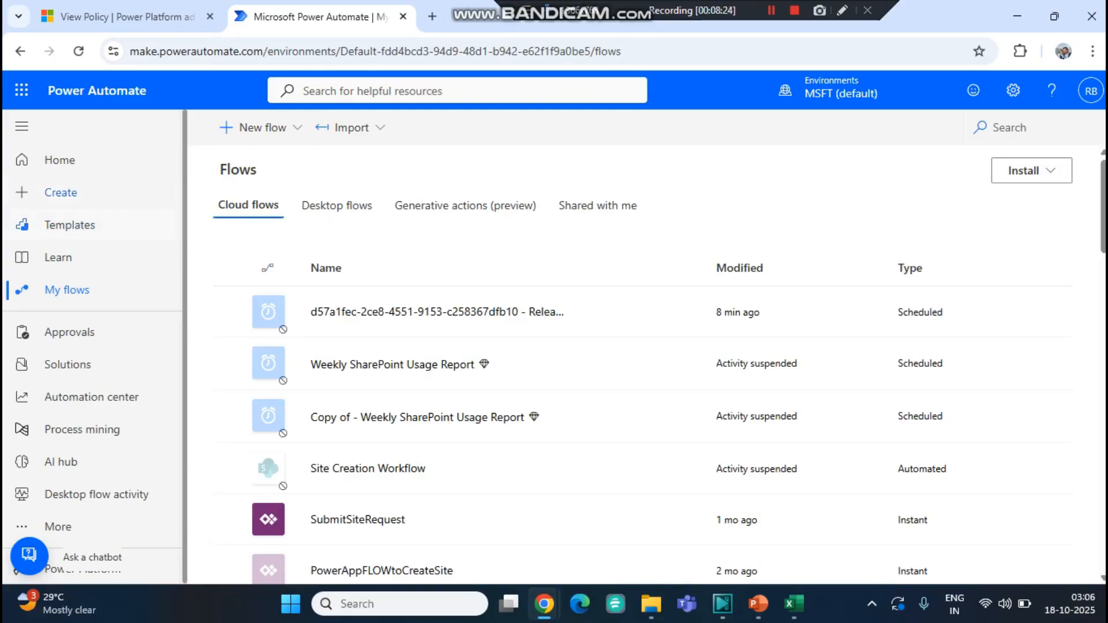
{"action": "left_click", "coordinate": [60, 192]}
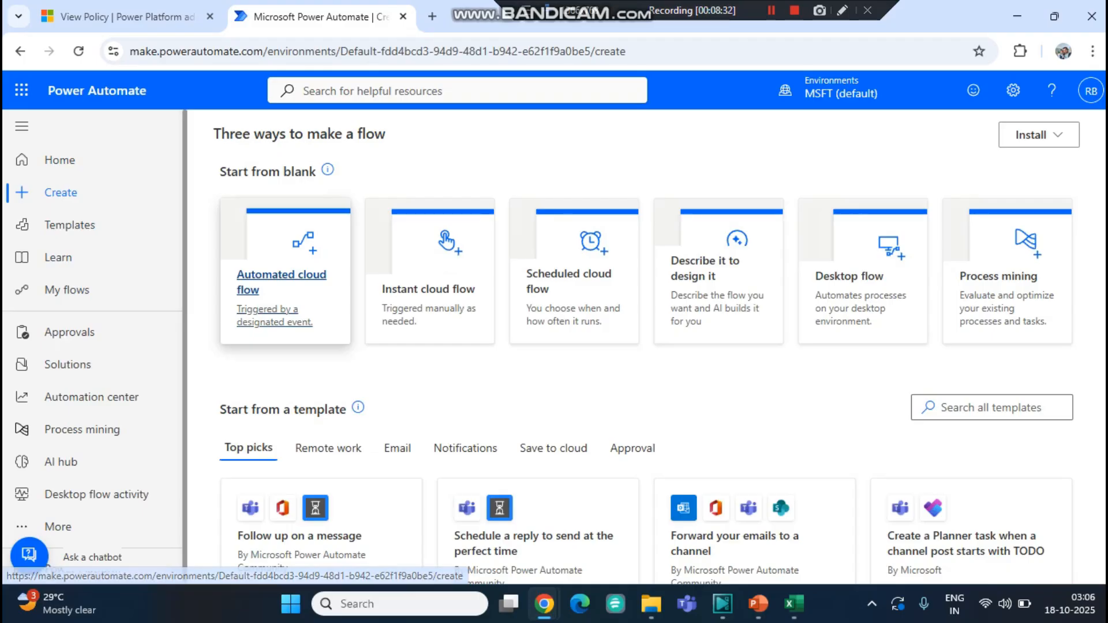
{"action": "left_click", "coordinate": [281, 282]}
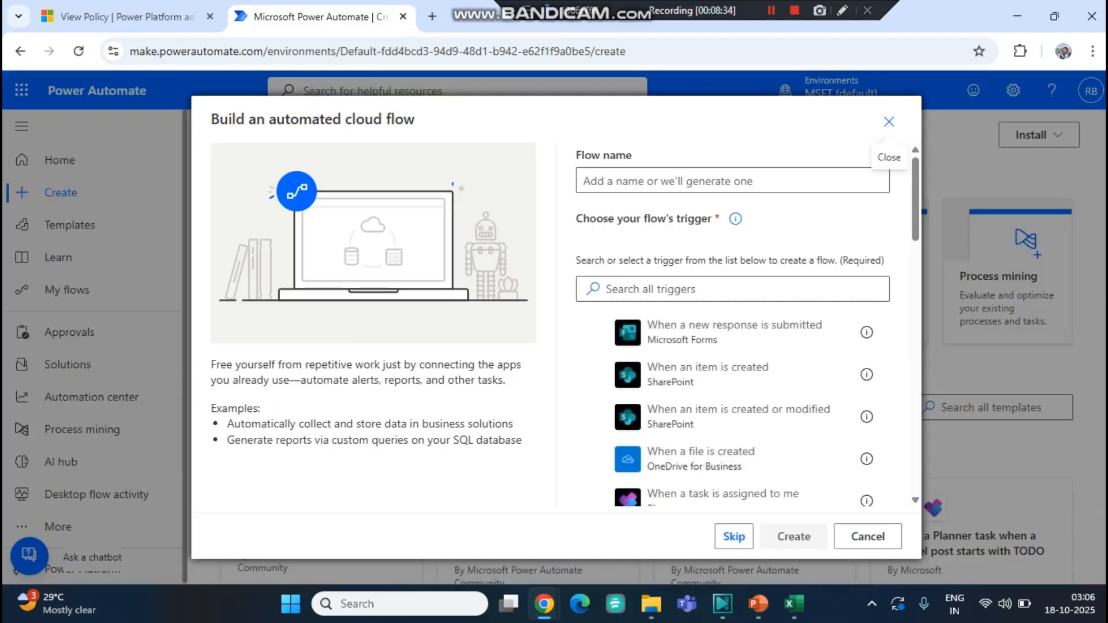
{"action": "left_click", "coordinate": [708, 373]}
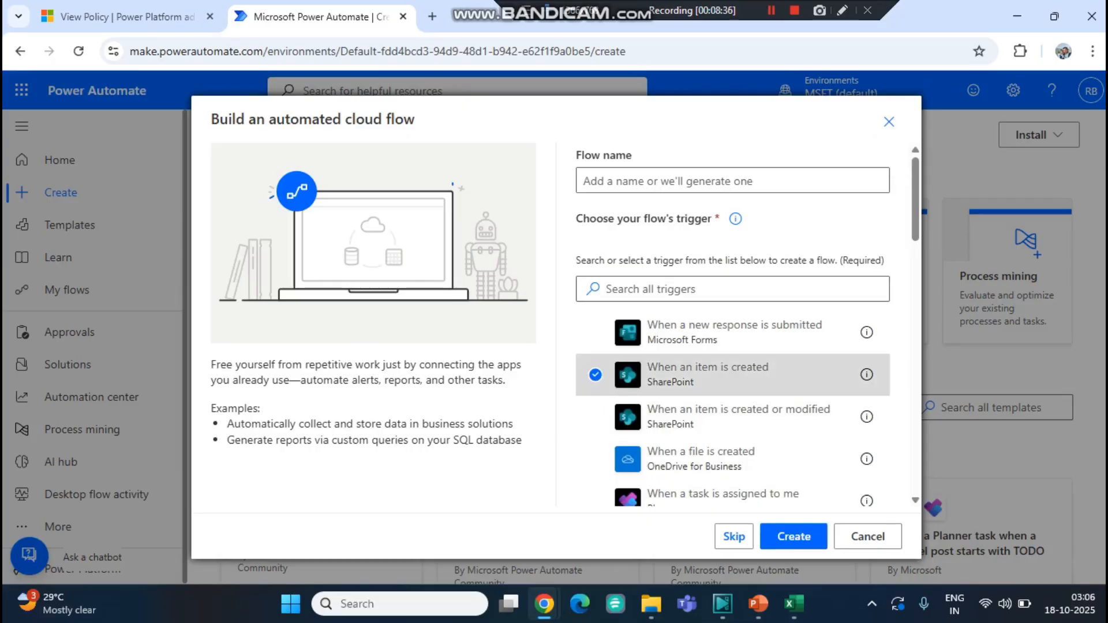
{"action": "left_click", "coordinate": [732, 181]}
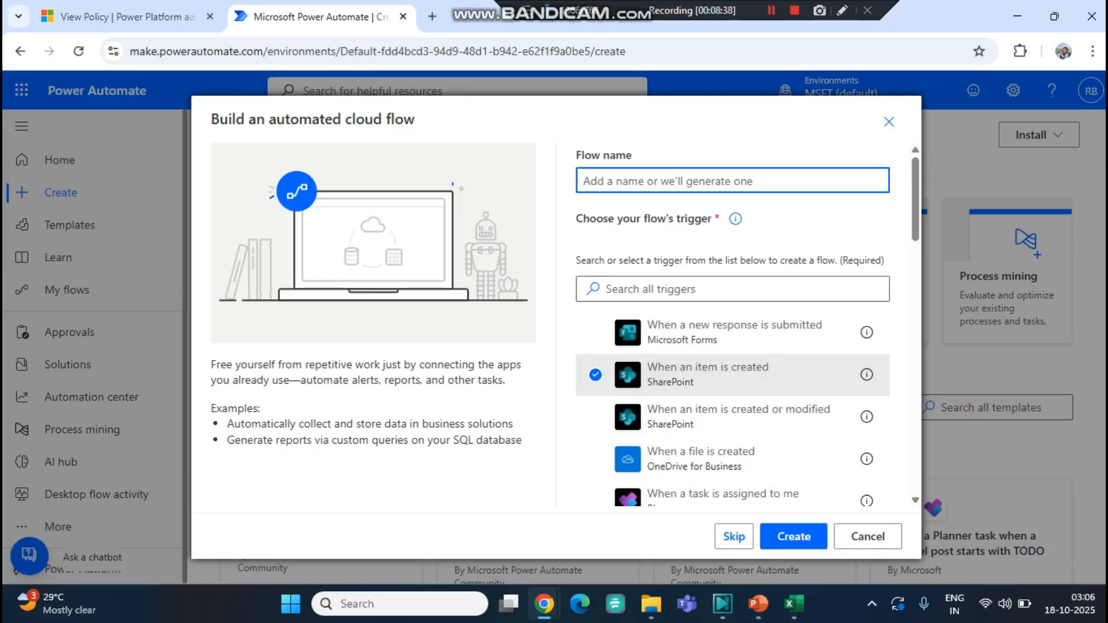
{"action": "type", "text": "TestDem"}
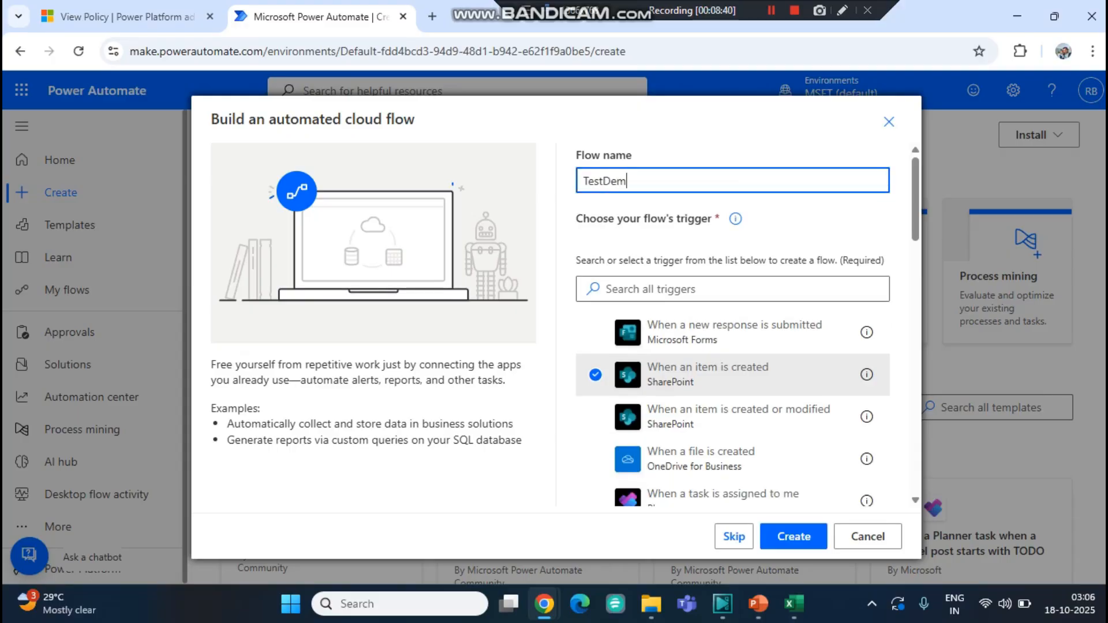
{"action": "type", "text": "oDLP"}
{"action": "left_click", "coordinate": [794, 536]}
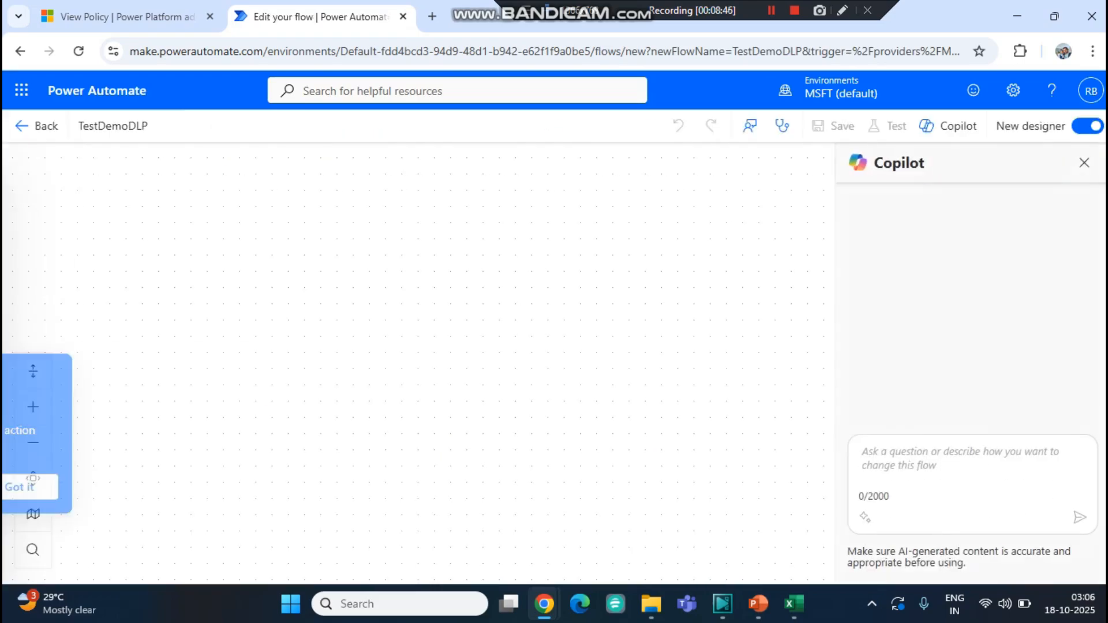
- Set the trigger's site address to HunySite and its list name to Doc List
{"action": "left_click", "coordinate": [1084, 162]}
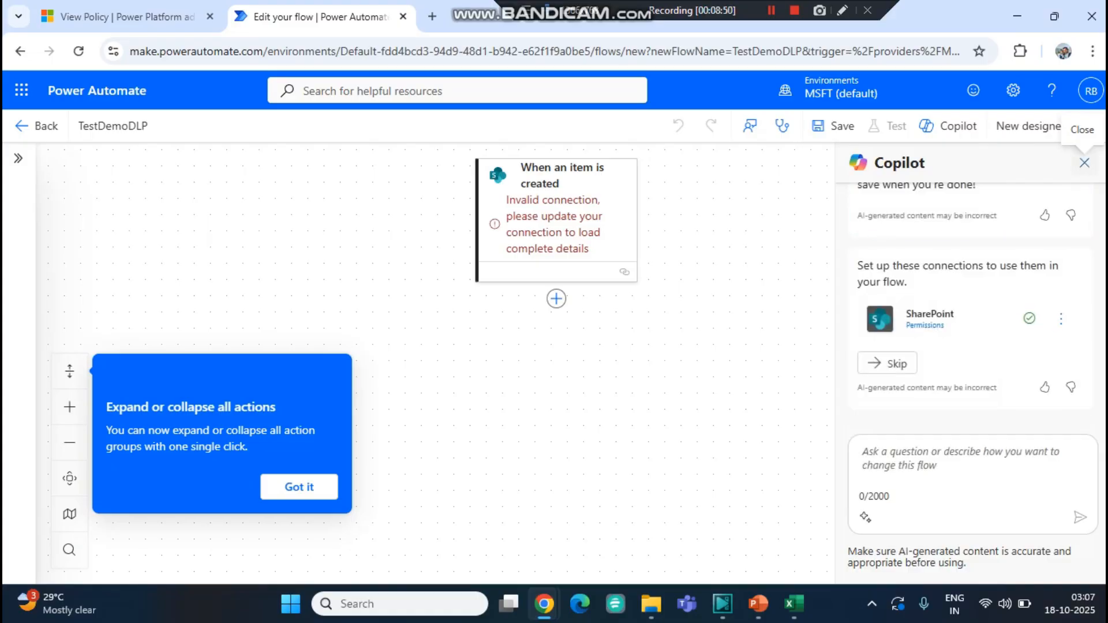
{"action": "left_click", "coordinate": [1084, 162]}
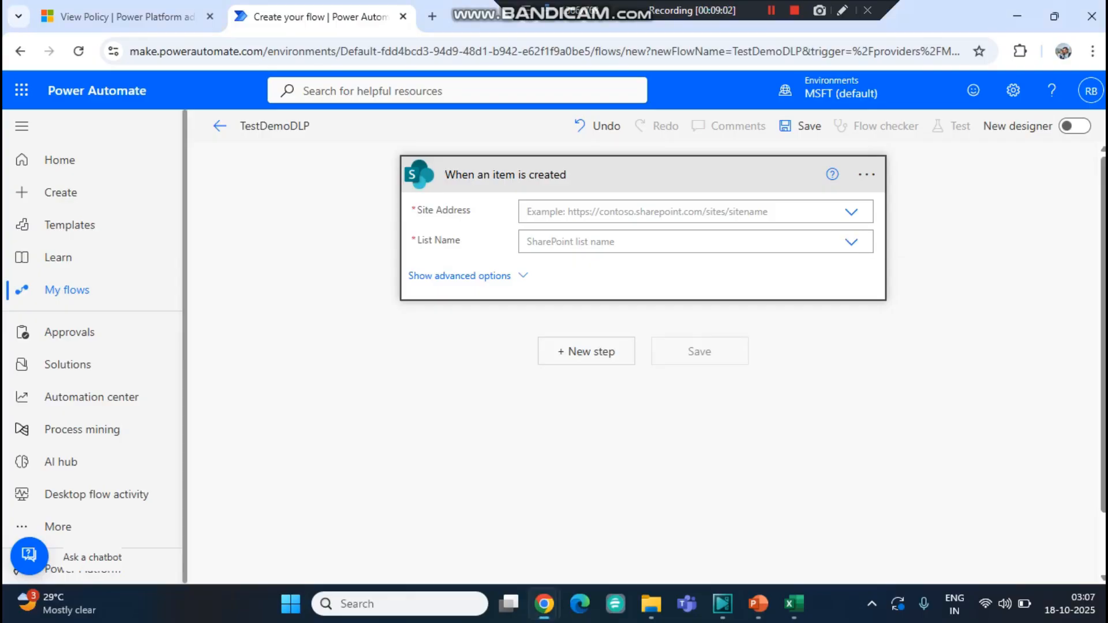
{"action": "left_click", "coordinate": [686, 213]}
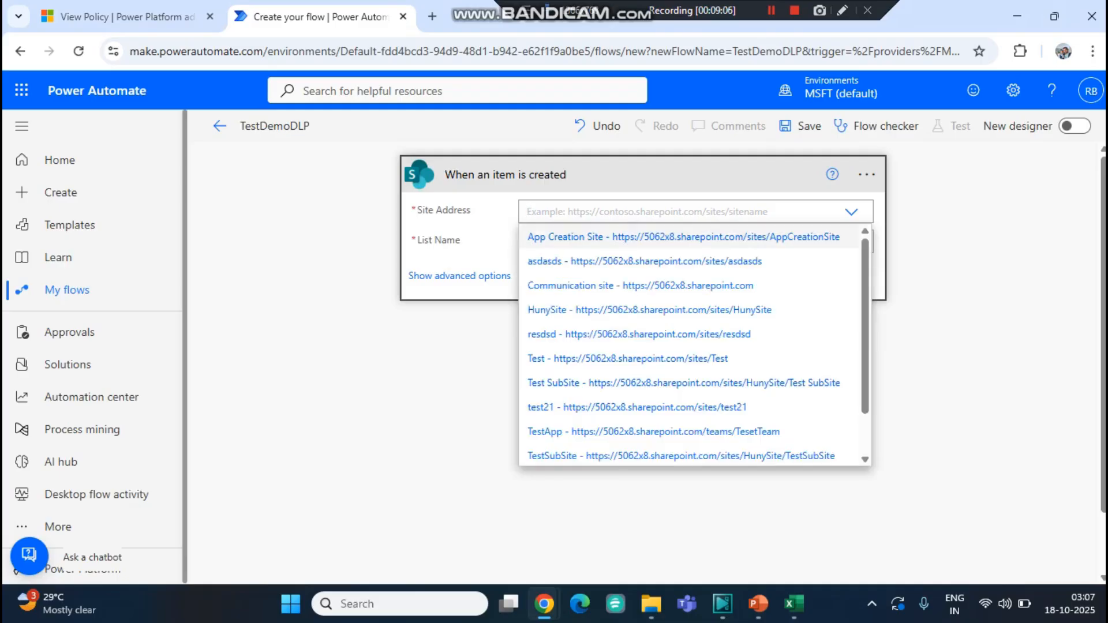
{"action": "key", "text": "Down"}
{"action": "key", "text": "Down"}
{"action": "key", "text": "Down"}
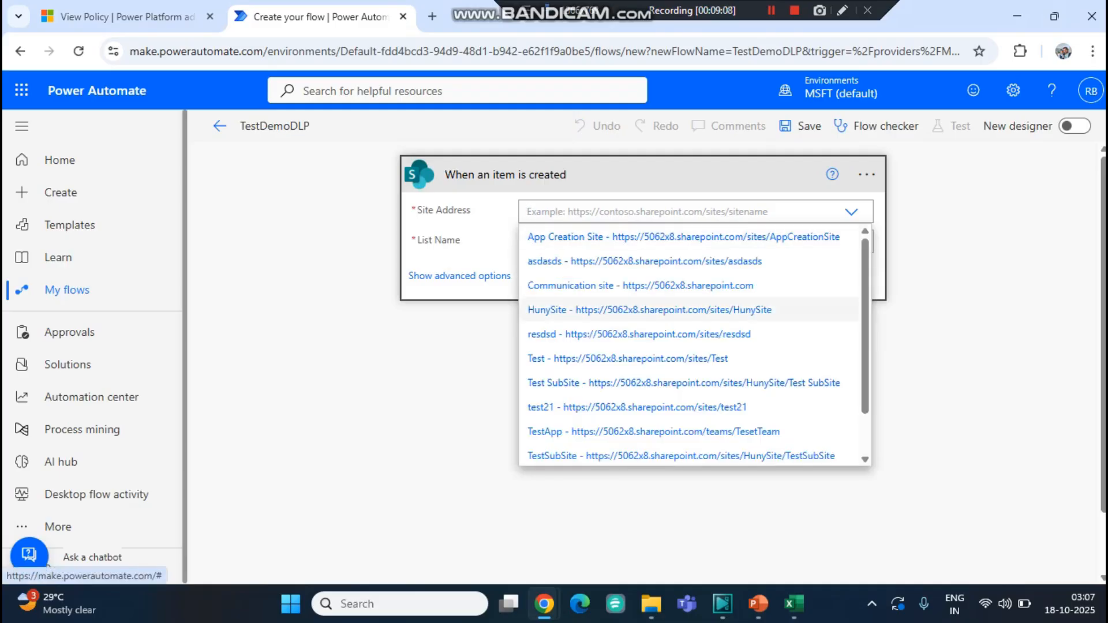
{"action": "key", "text": "Return"}
{"action": "key", "text": "Tab"}
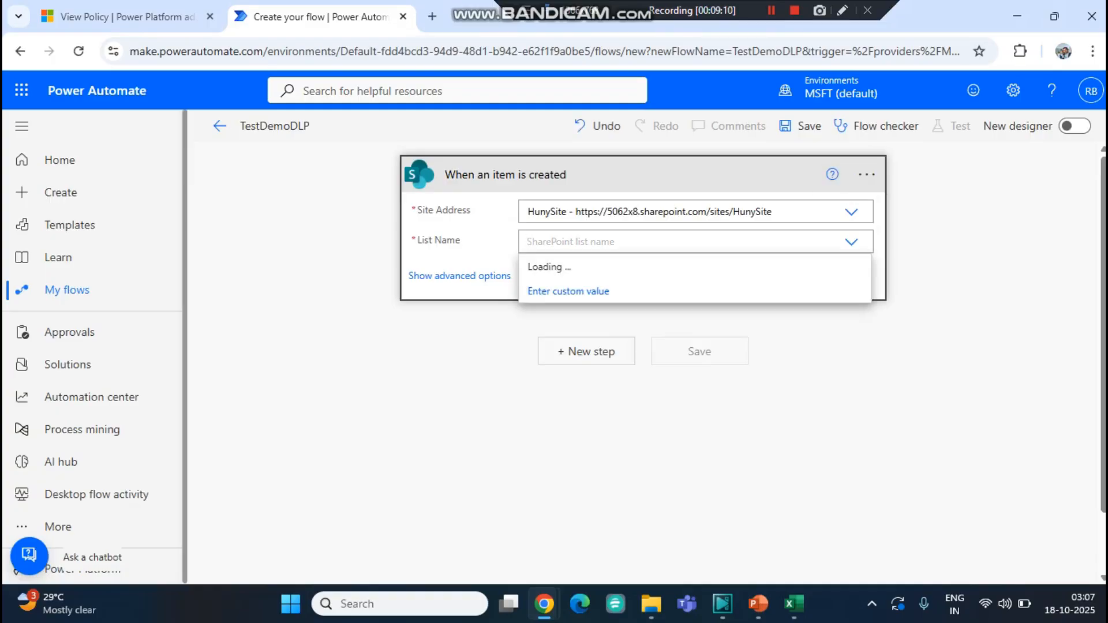
{"action": "key", "text": "Down"}
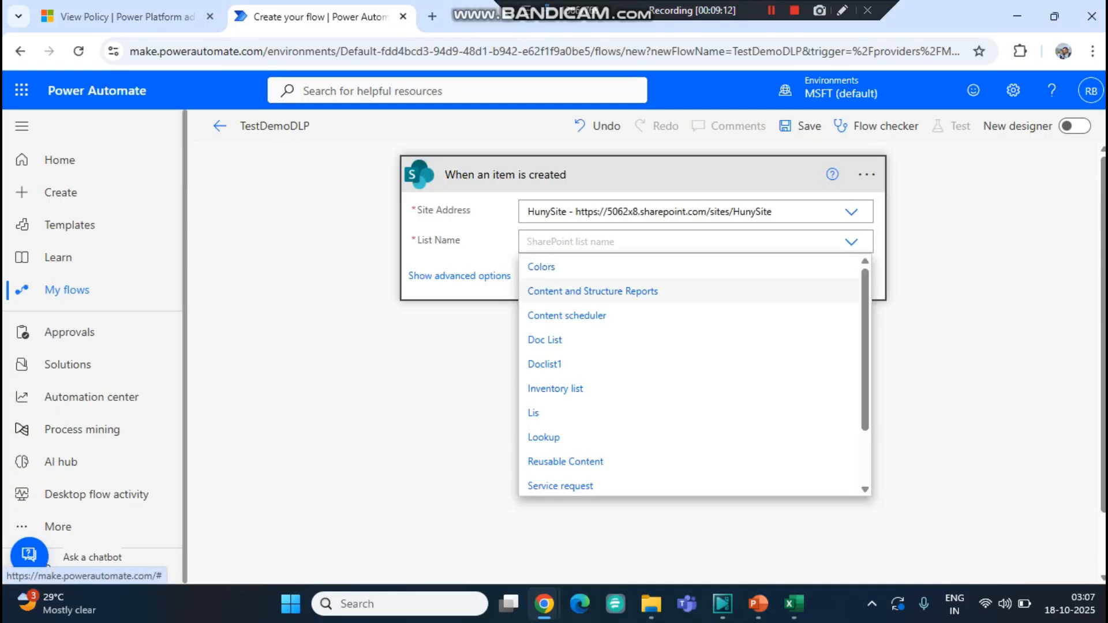
{"action": "key", "text": "Down"}
{"action": "key", "text": "Down"}
{"action": "key", "text": "Return"}
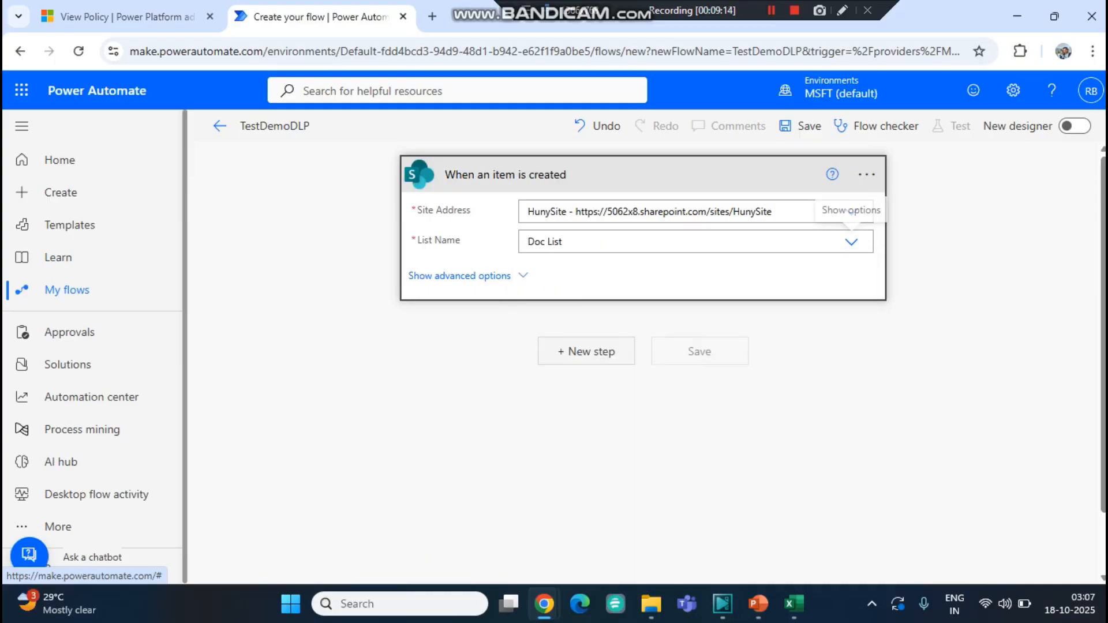
- Add a new step using the Microsoft Teams Create a chat action
{"action": "left_click", "coordinate": [586, 352]}
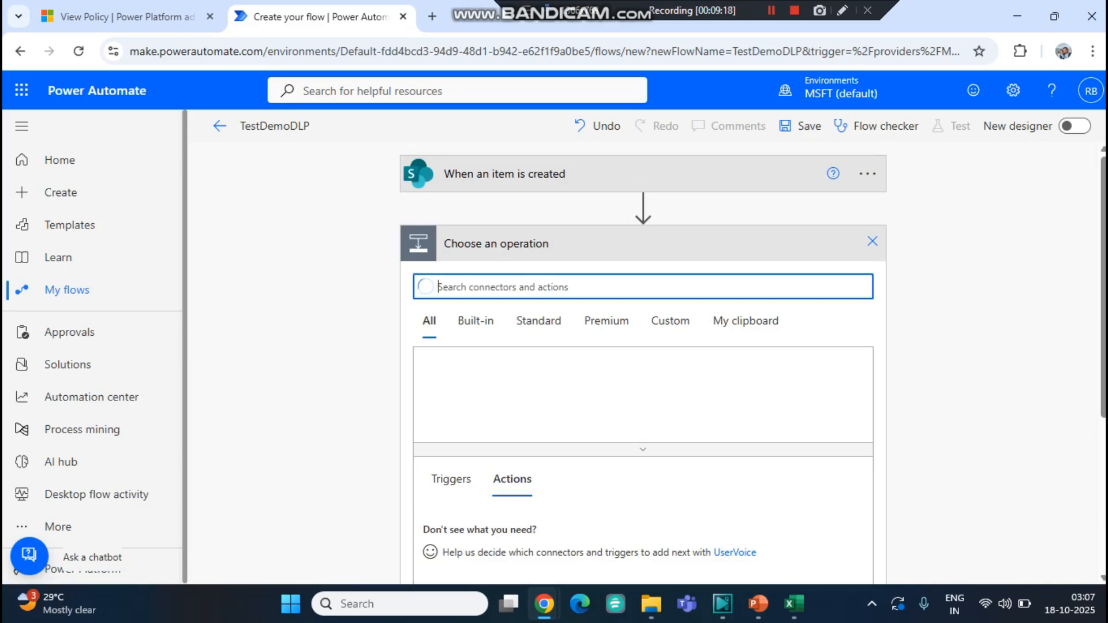
{"action": "left_click", "coordinate": [127, 17]}
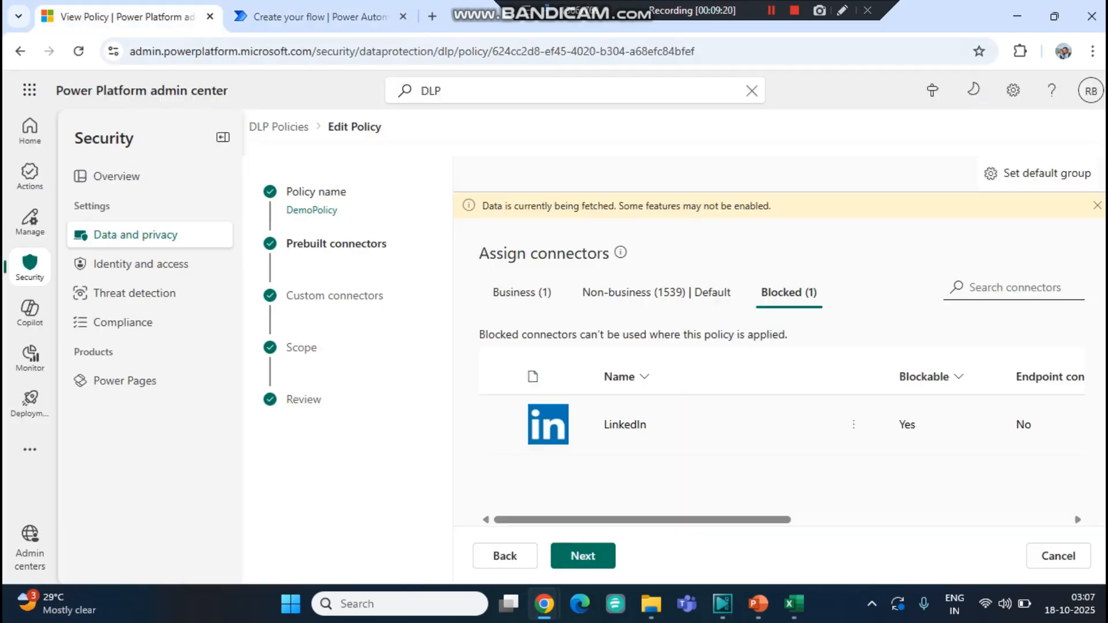
{"action": "left_click", "coordinate": [656, 292]}
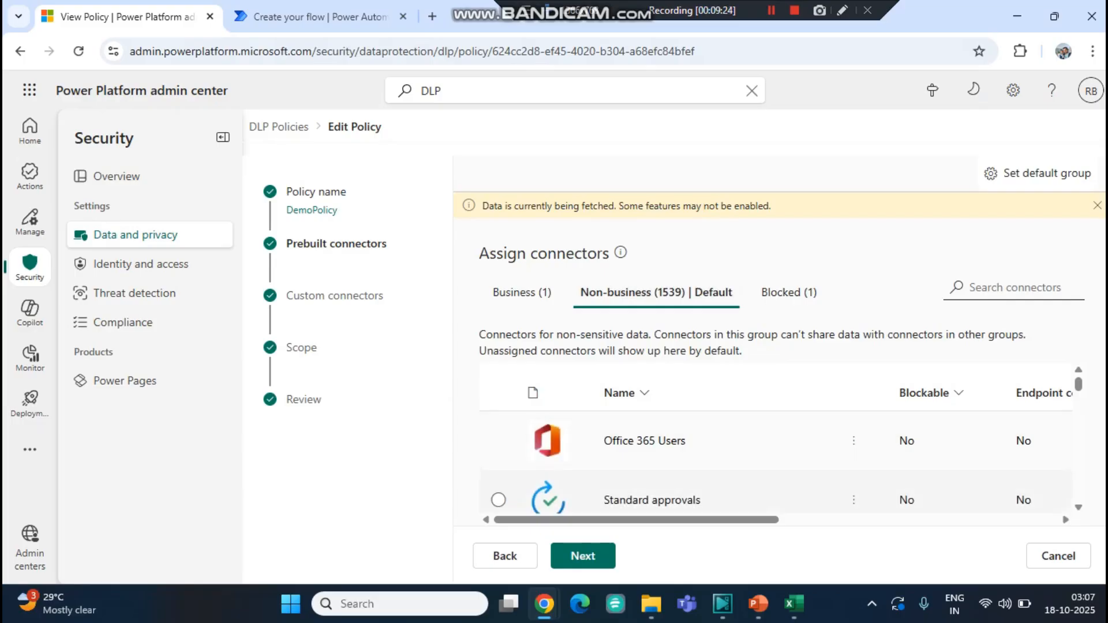
{"action": "left_click", "coordinate": [311, 17]}
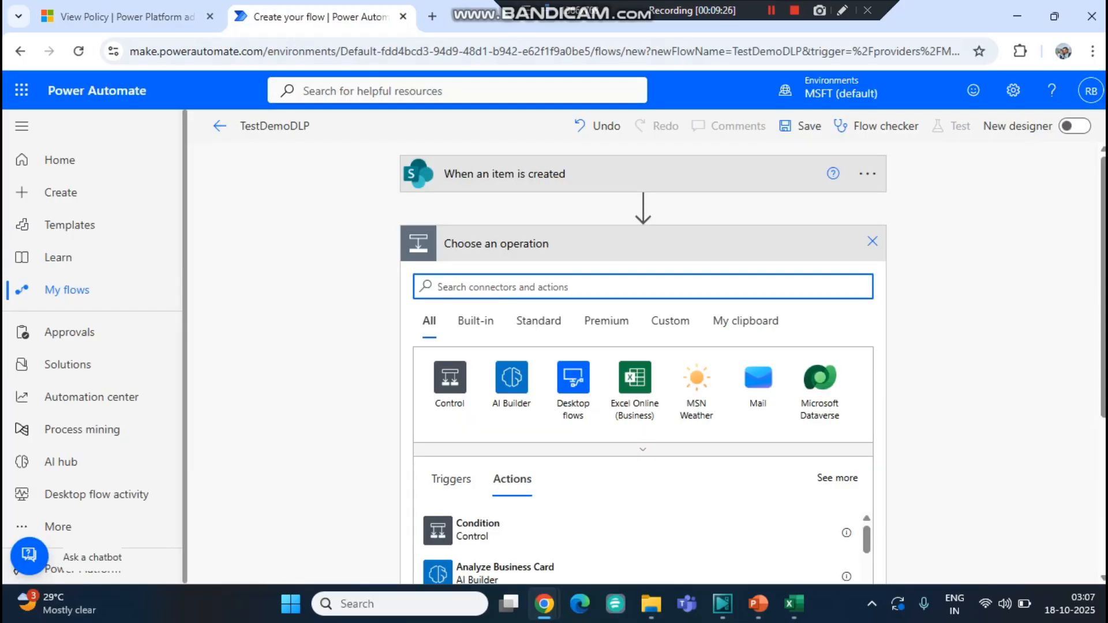
{"action": "type", "text": "tesm"}
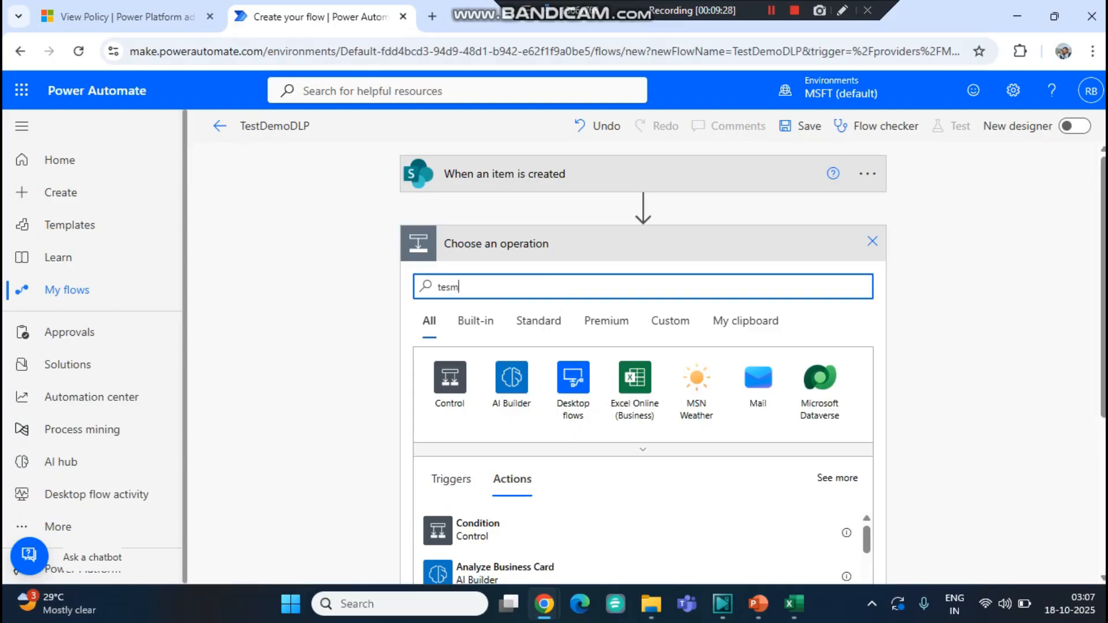
{"action": "key", "text": "BackSpace"}
{"action": "key", "text": "BackSpace"}
{"action": "type", "text": "am"}
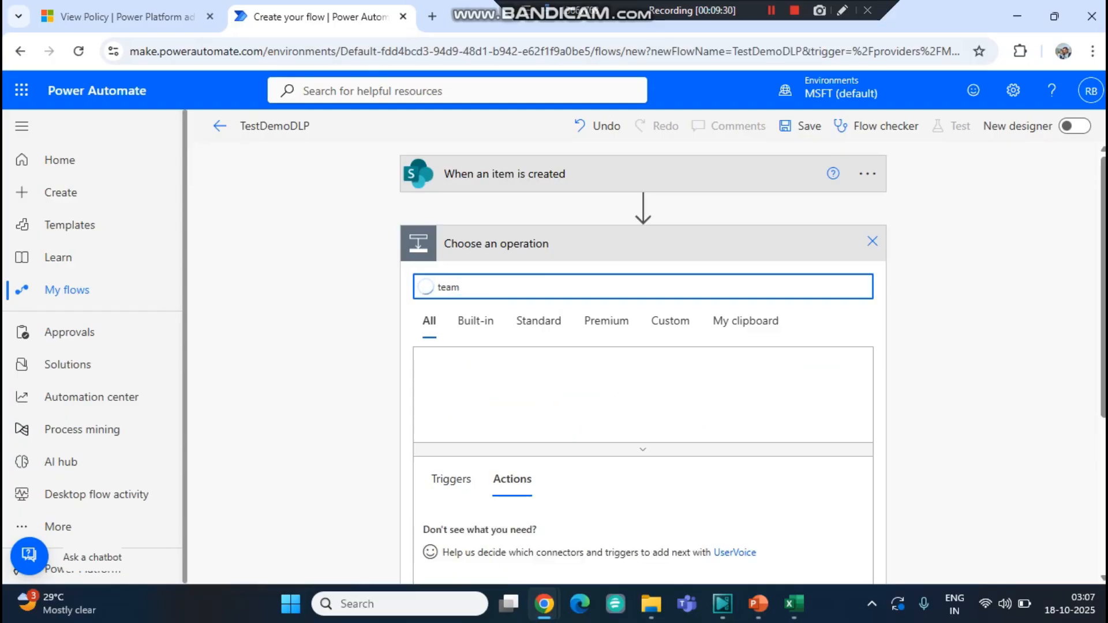
{"action": "left_click", "coordinate": [449, 389]}
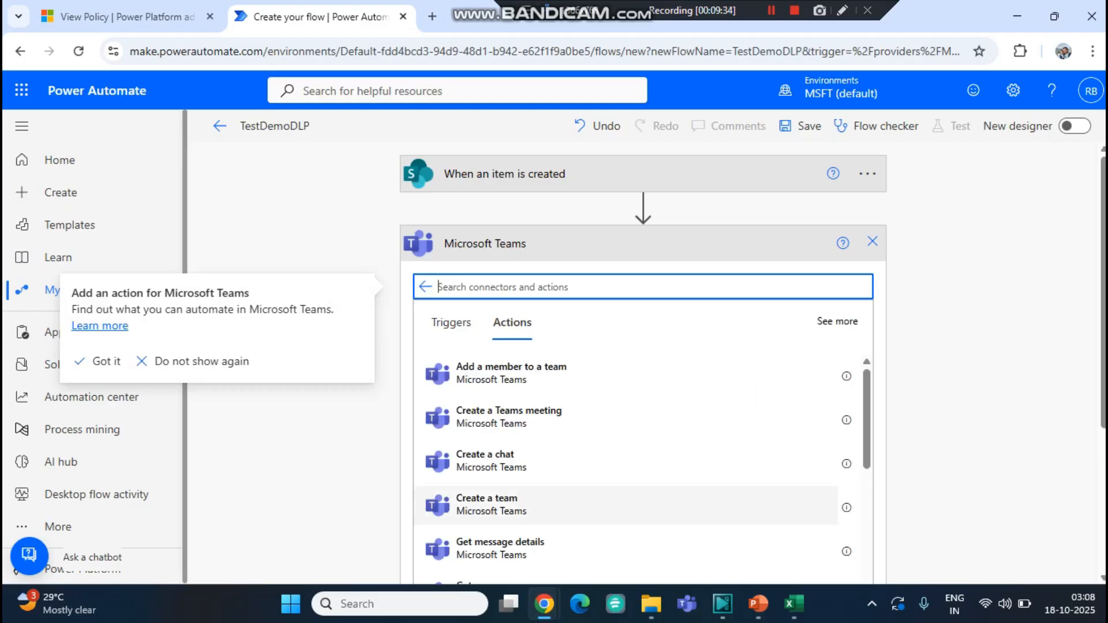
{"action": "left_click", "coordinate": [491, 461]}
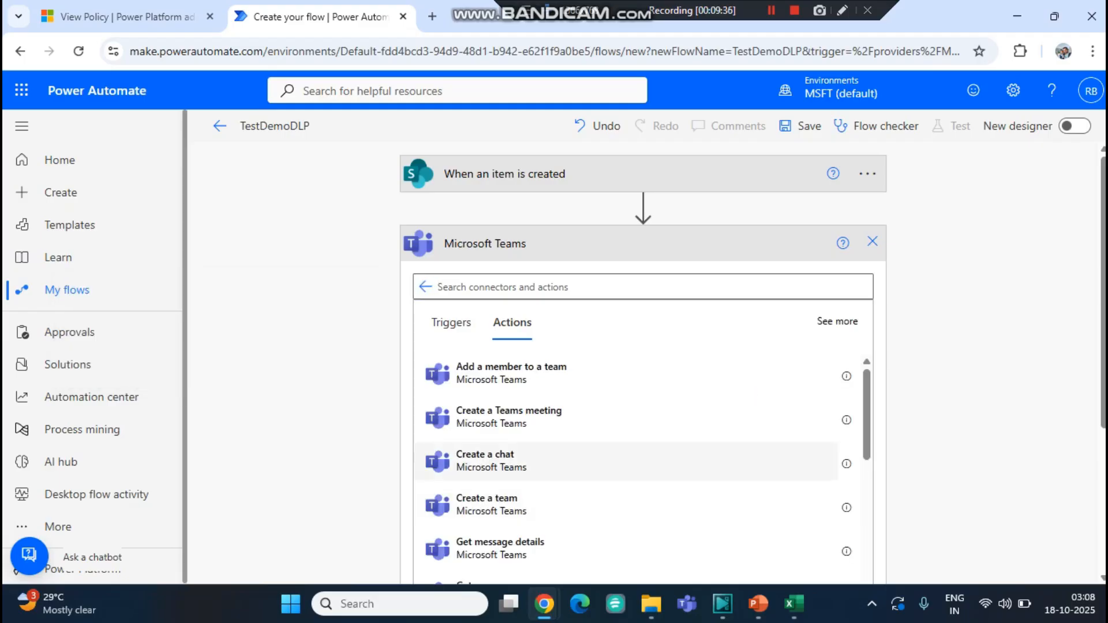
{"action": "left_click", "coordinate": [491, 461]}
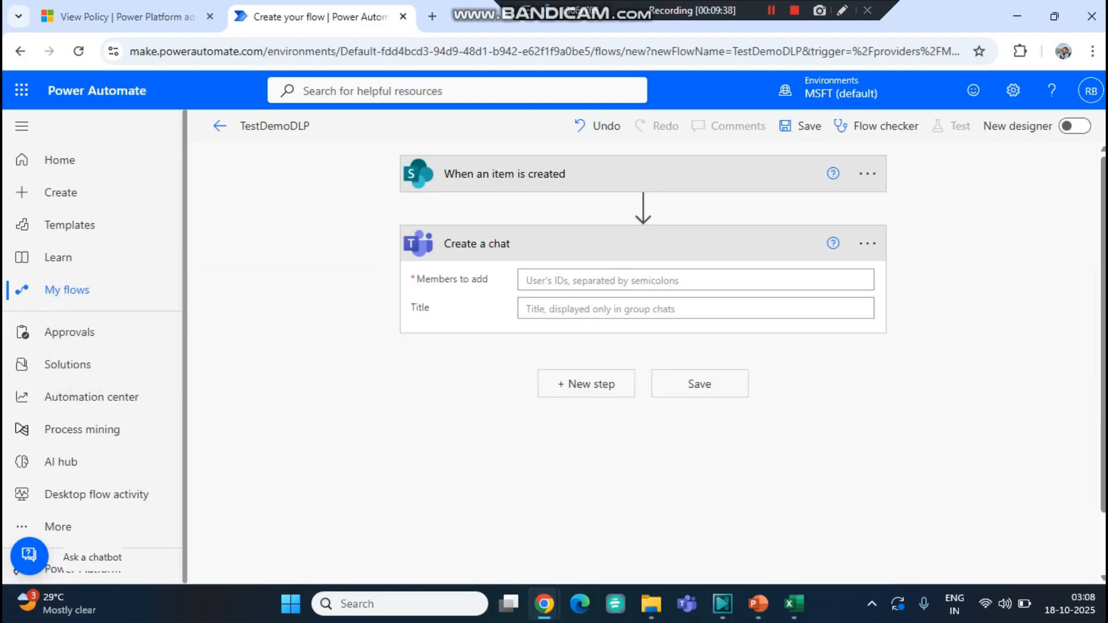
- Enter a user's e-mail address as the chat member and save the flow
{"action": "left_click", "coordinate": [549, 281]}
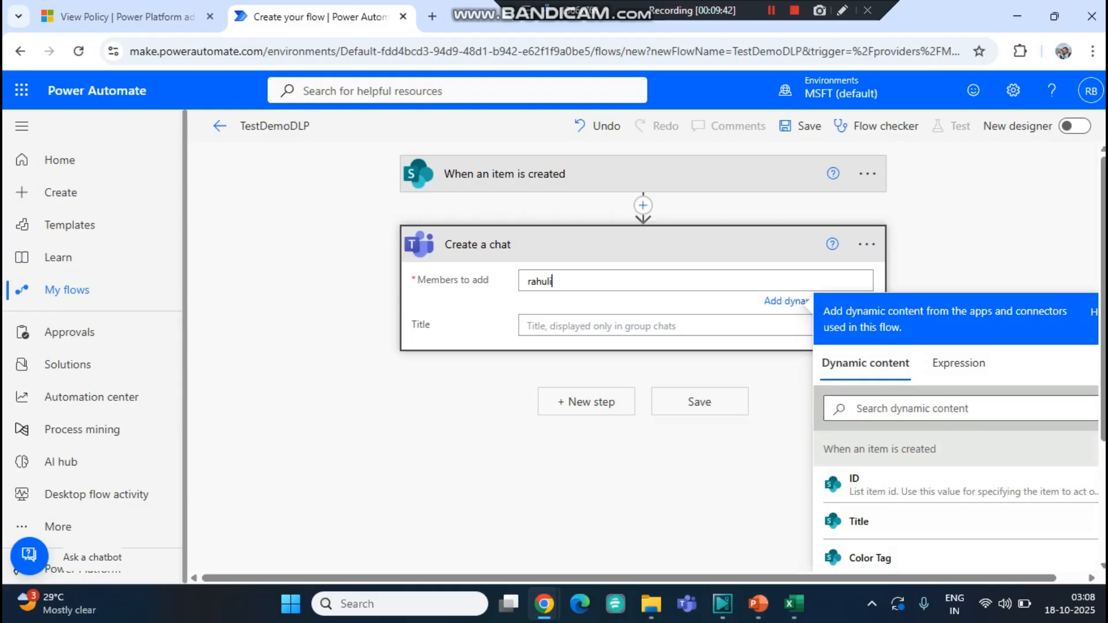
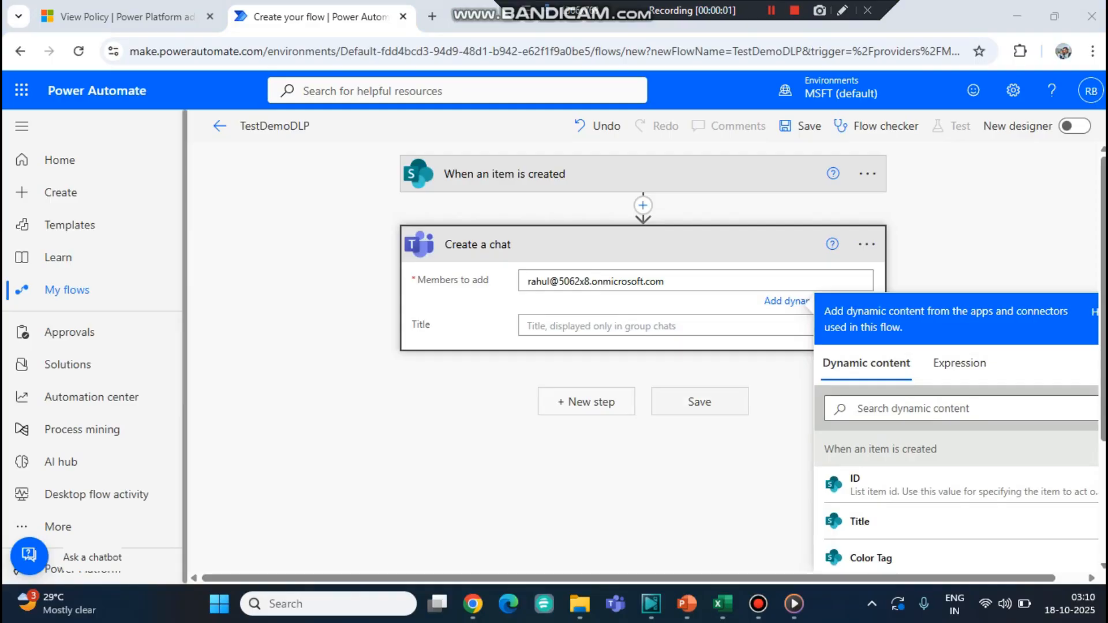
{"action": "key", "text": "ctrl+a"}
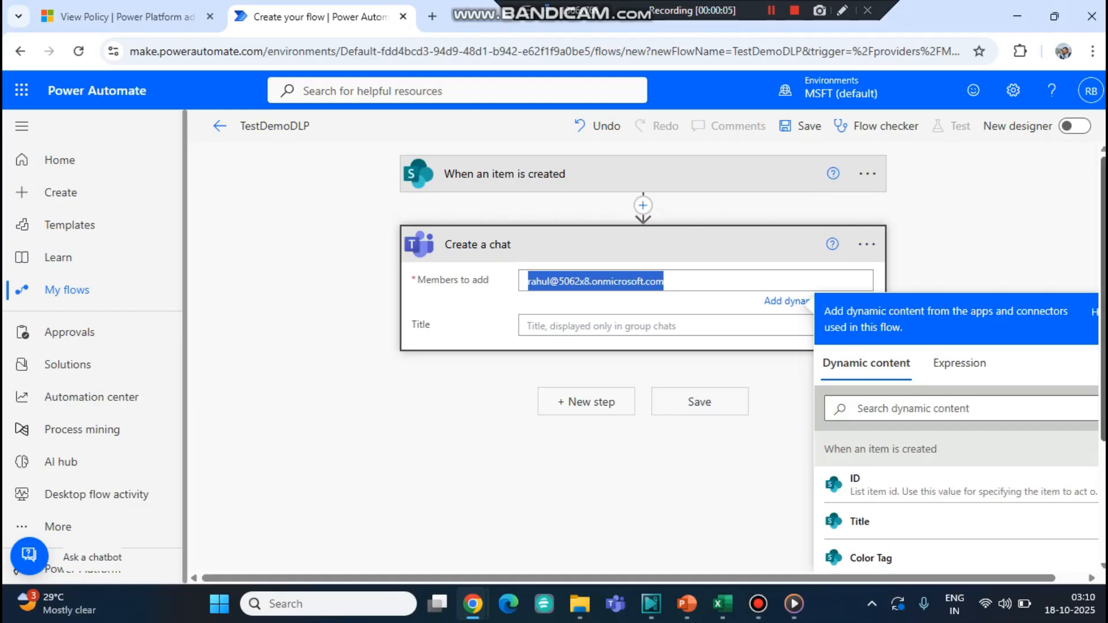
{"action": "left_click", "coordinate": [800, 125]}
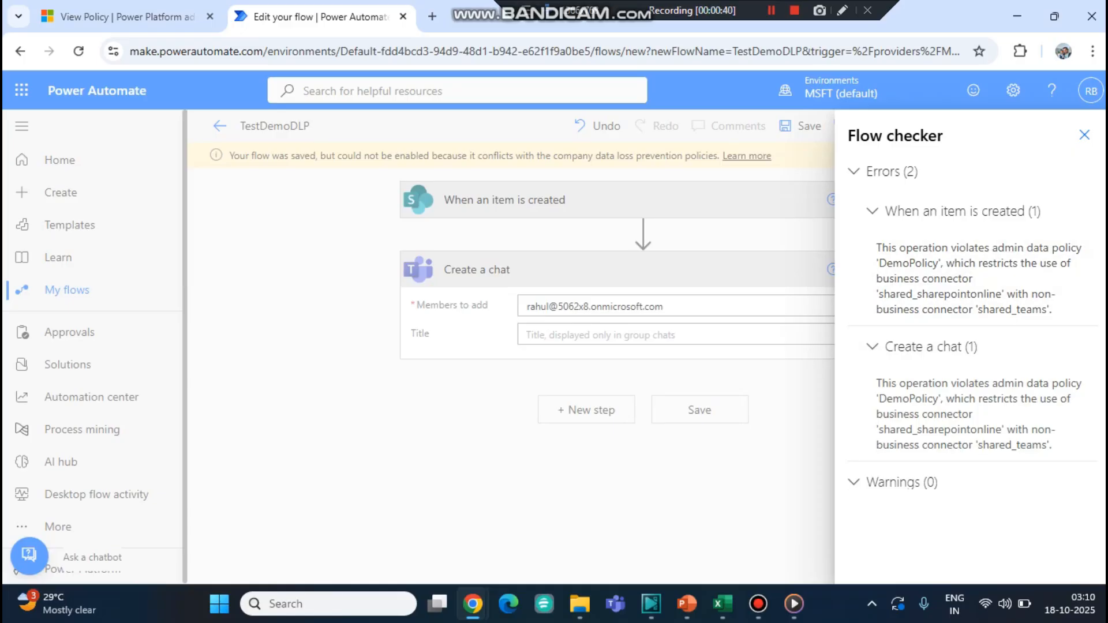
- Switch to Excel and review the table of Business, Non-business and Blocked apps
{"action": "left_click", "coordinate": [722, 603]}
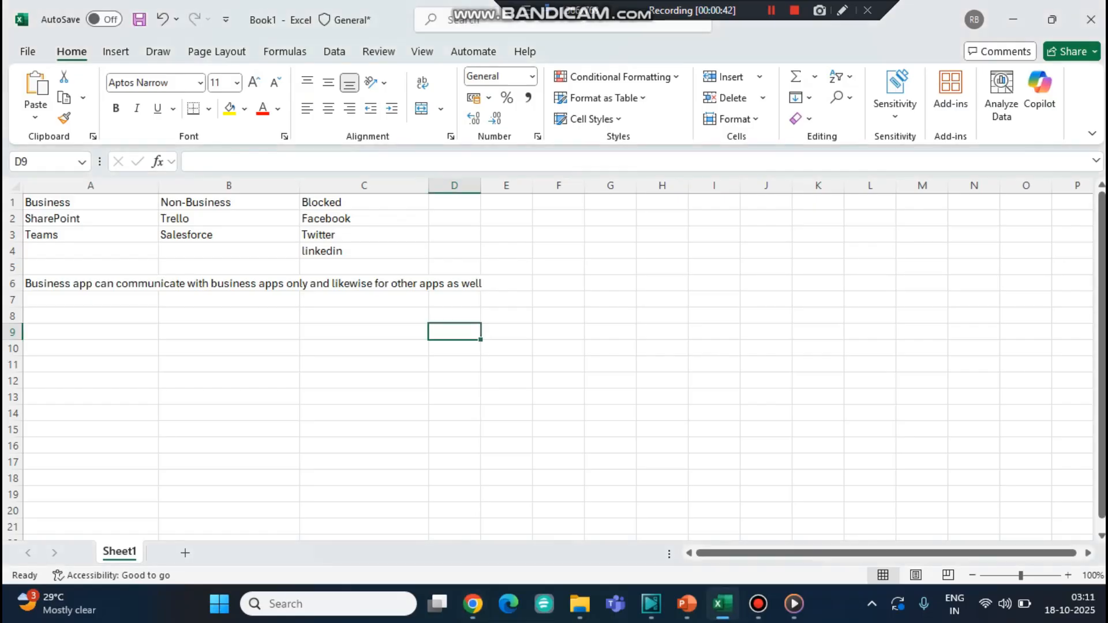
{"action": "left_click_drag", "start_coordinate": [86, 219], "coordinate": [87, 251]}
{"action": "left_click", "coordinate": [87, 235]}
{"action": "left_click", "coordinate": [87, 219]}
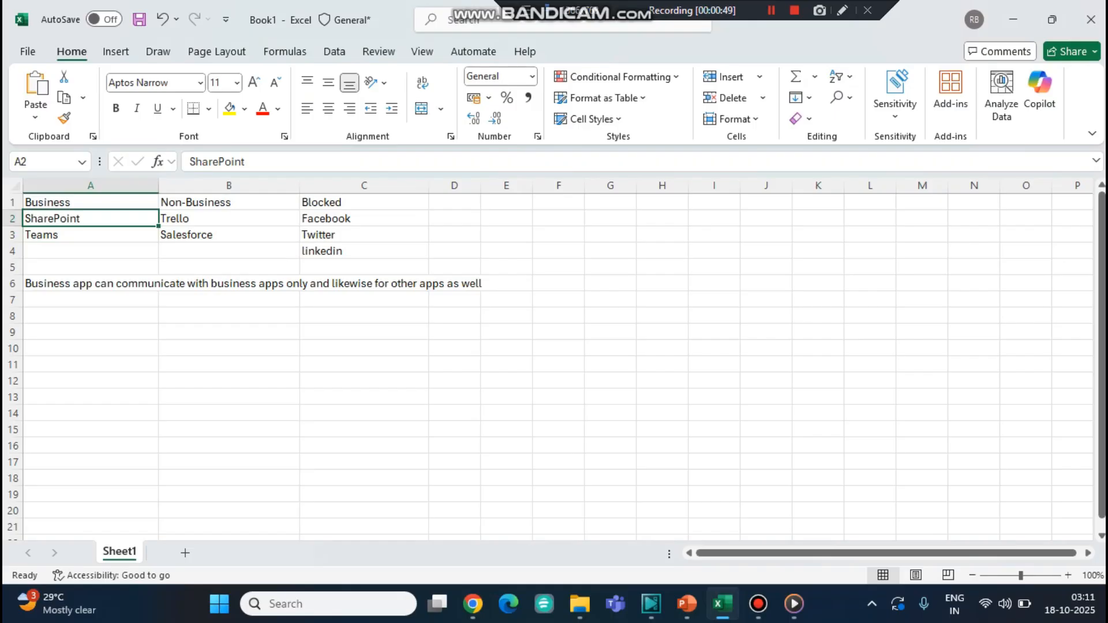
- Review the app grouping table, then return to the flow editor and close the flow checker panel
{"action": "left_click", "coordinate": [87, 202]}
{"action": "left_click", "coordinate": [229, 235]}
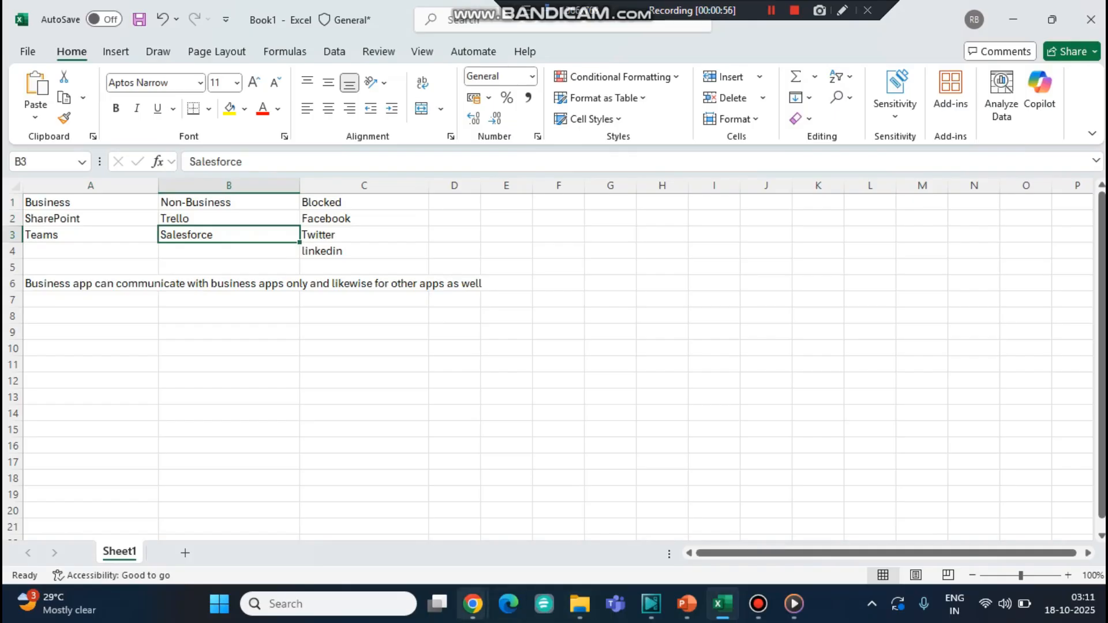
{"action": "left_click", "coordinate": [473, 604]}
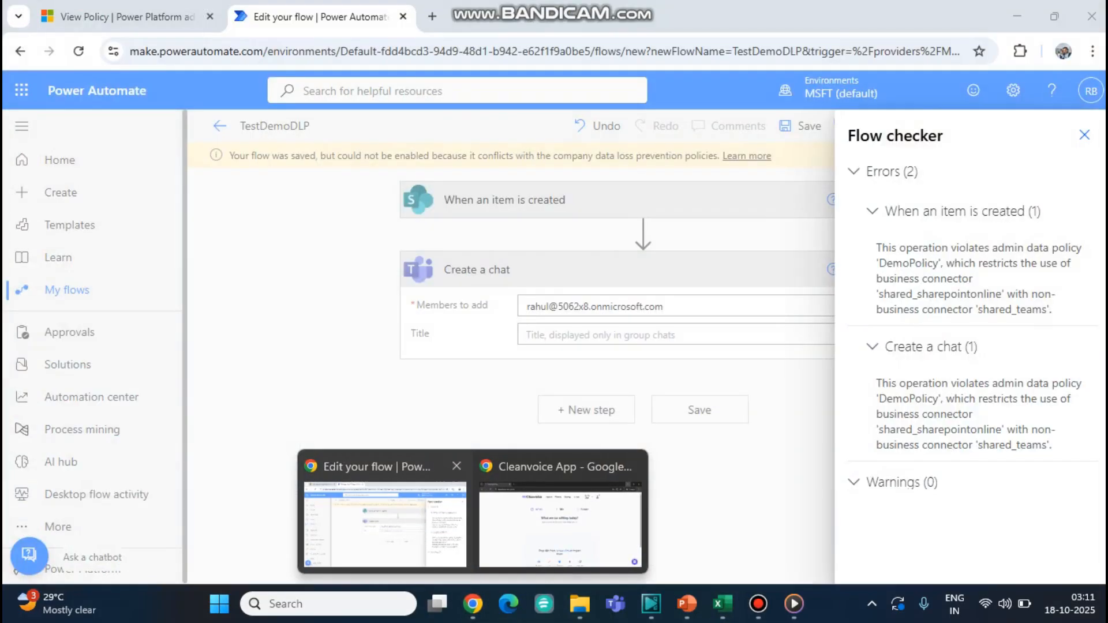
{"action": "left_click", "coordinate": [383, 520]}
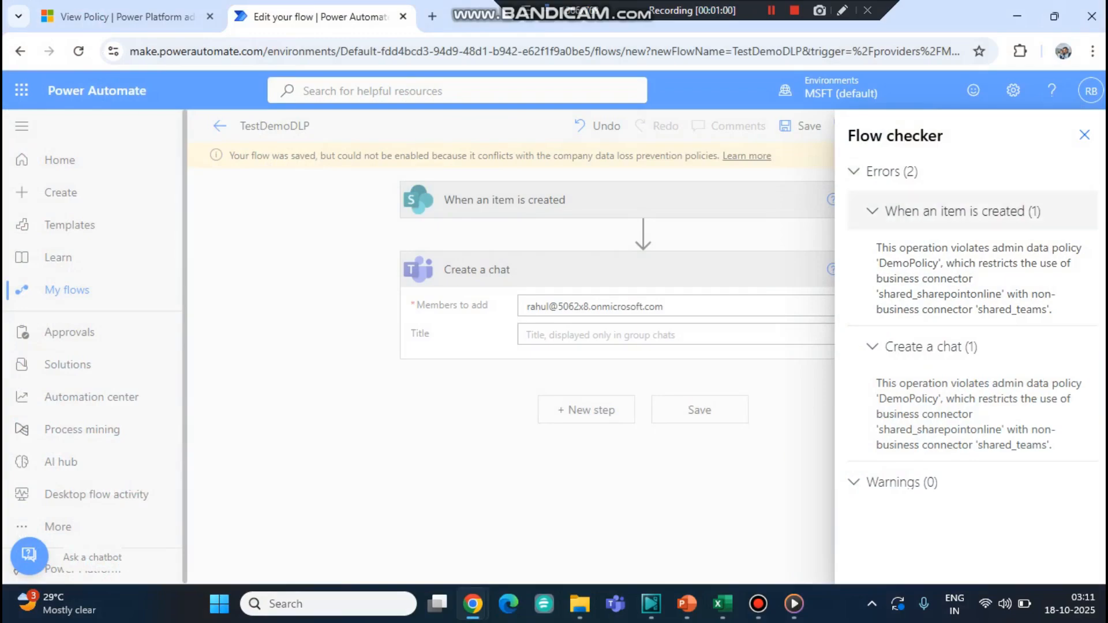
{"action": "left_click", "coordinate": [1084, 134]}
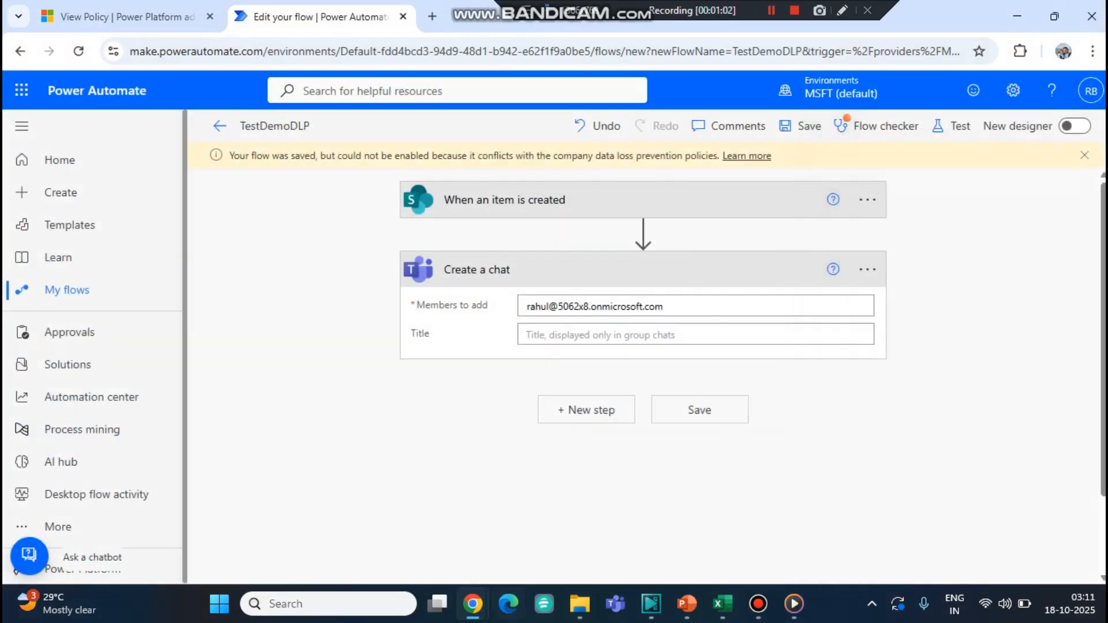
- Check the Blocked connectors group of the DemoPolicy and return to the flow editor
{"action": "mouse_move", "coordinate": [472, 603]}
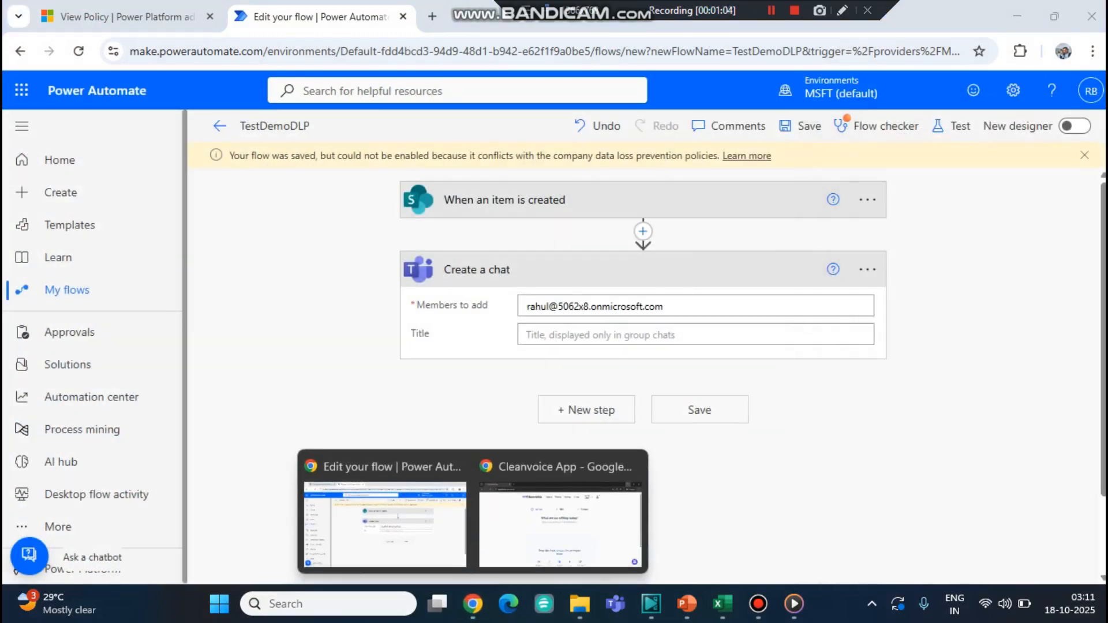
{"action": "left_click", "coordinate": [385, 520]}
{"action": "left_click", "coordinate": [127, 17]}
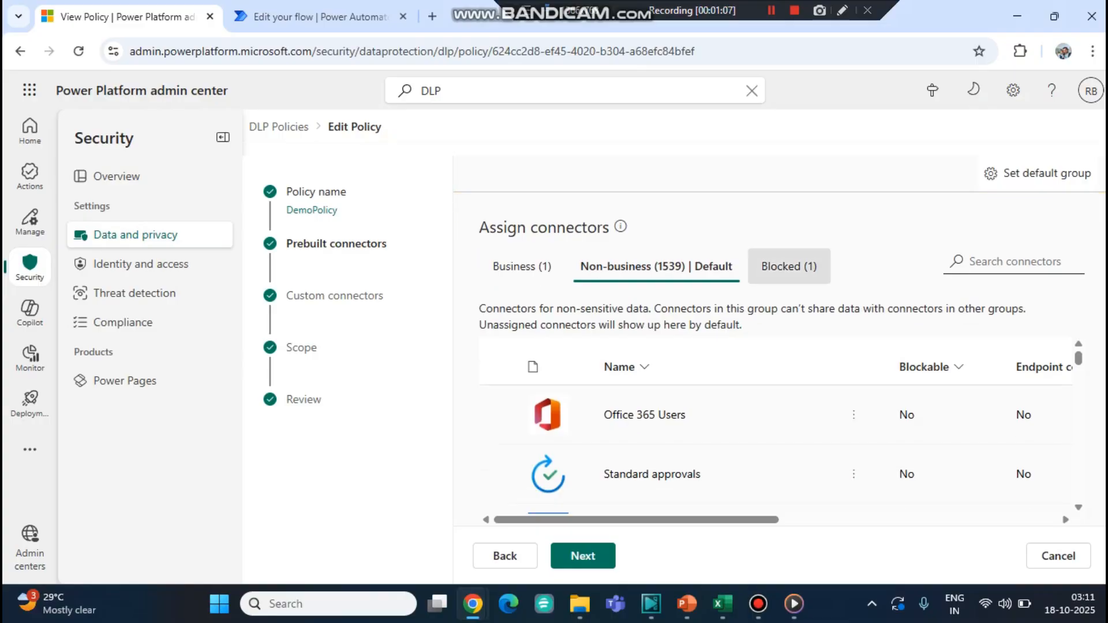
{"action": "left_click", "coordinate": [789, 266]}
{"action": "left_click", "coordinate": [311, 16]}
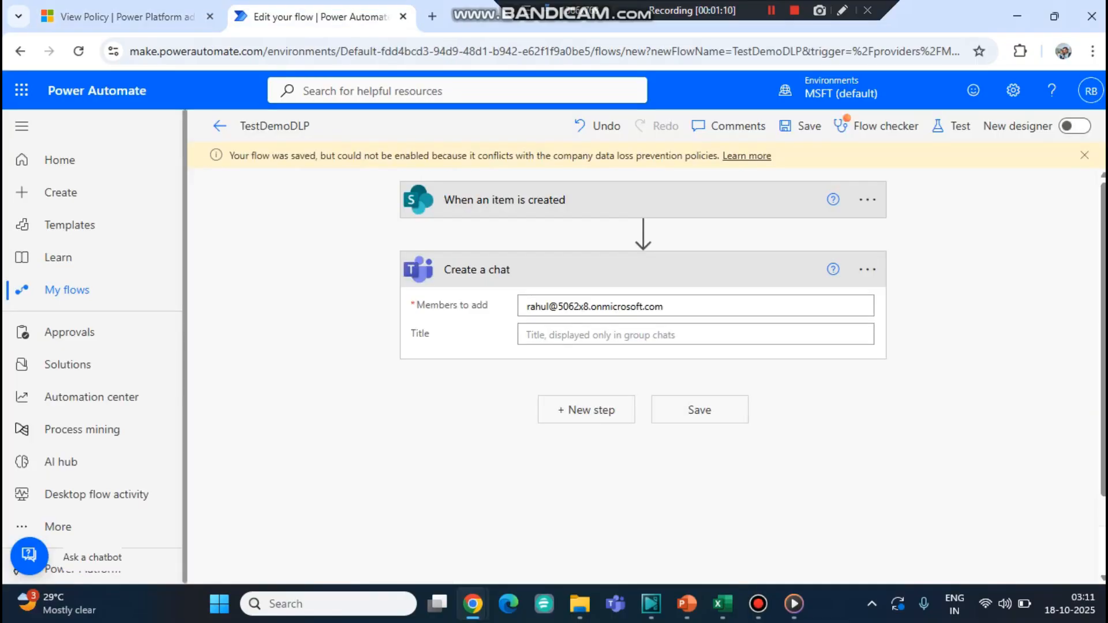
- Delete the Teams Create a chat step from the flow
{"action": "left_click", "coordinate": [867, 270]}
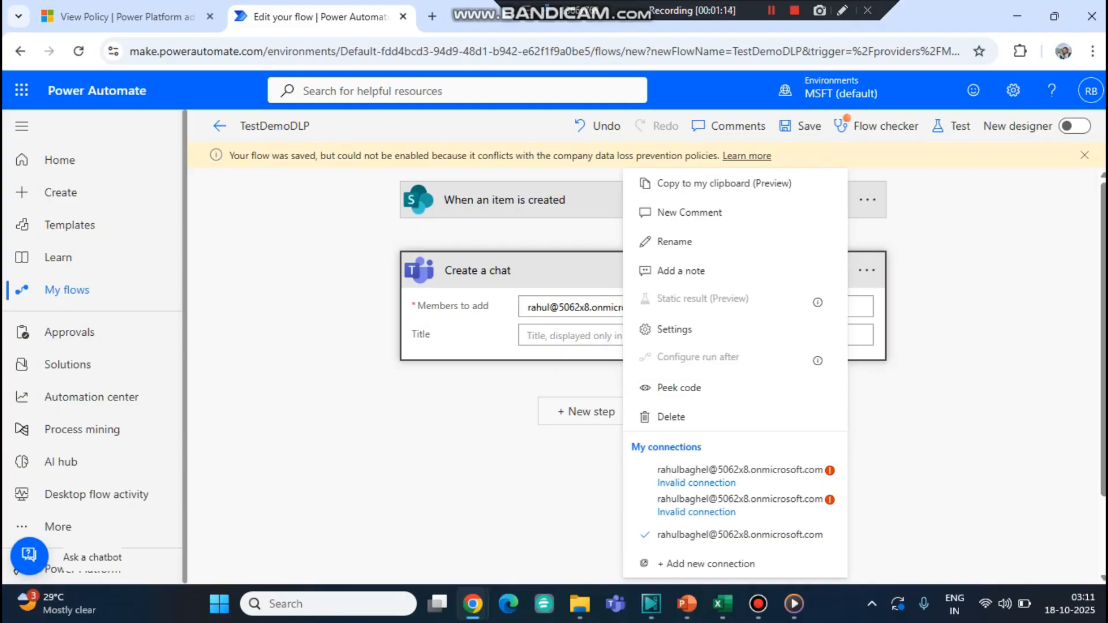
{"action": "left_click", "coordinate": [669, 417]}
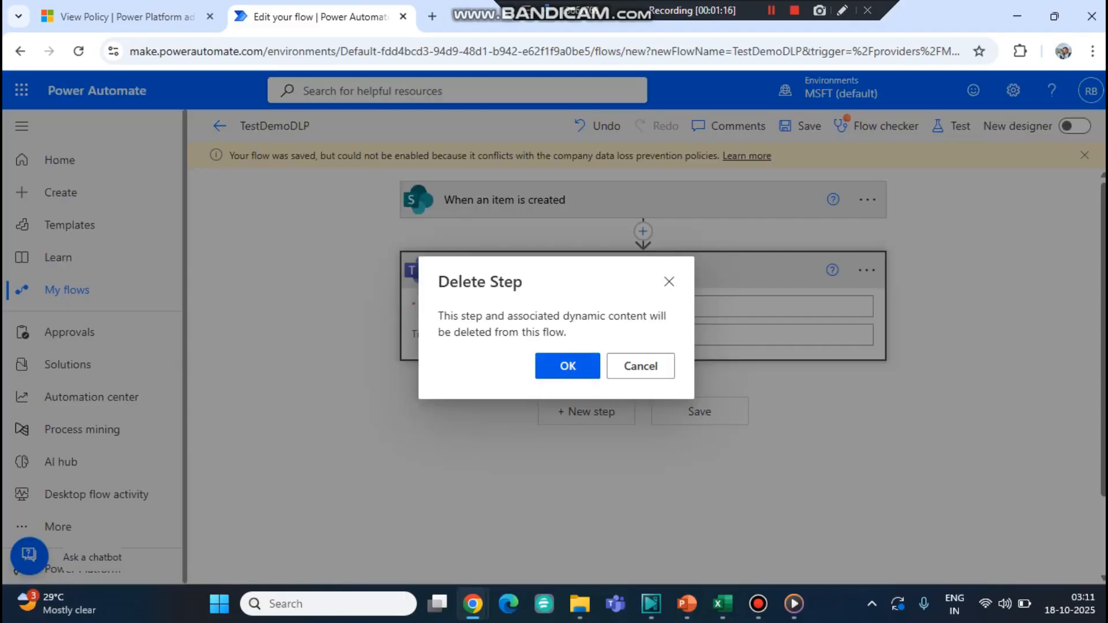
{"action": "left_click", "coordinate": [568, 366]}
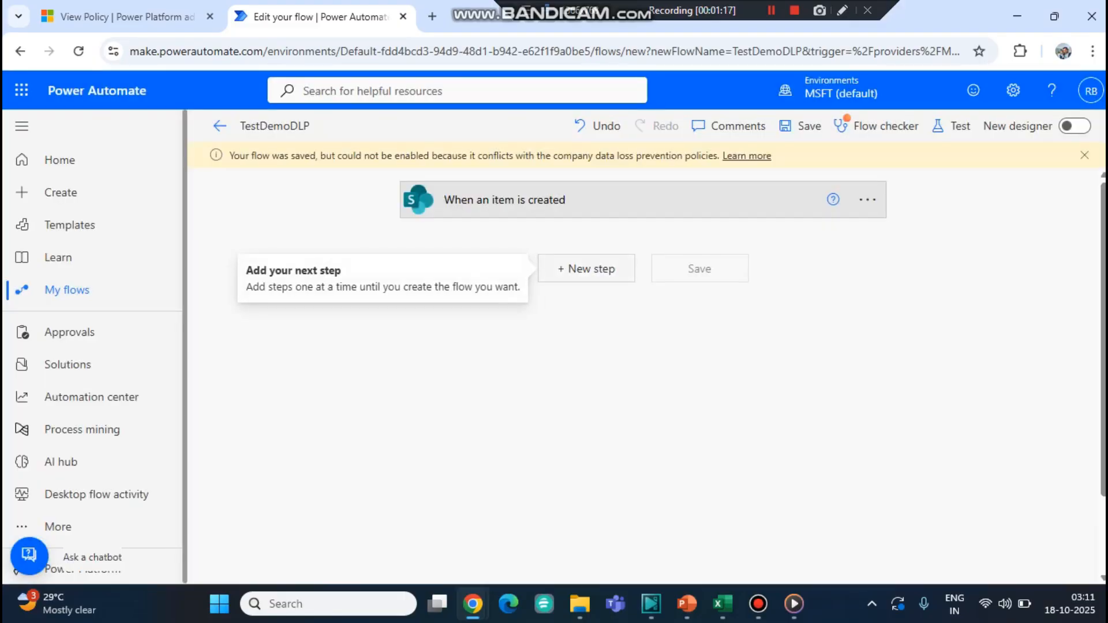
- Add a new step, open the LinkedIn connector and check its available triggers and actions
{"action": "left_click", "coordinate": [586, 269]}
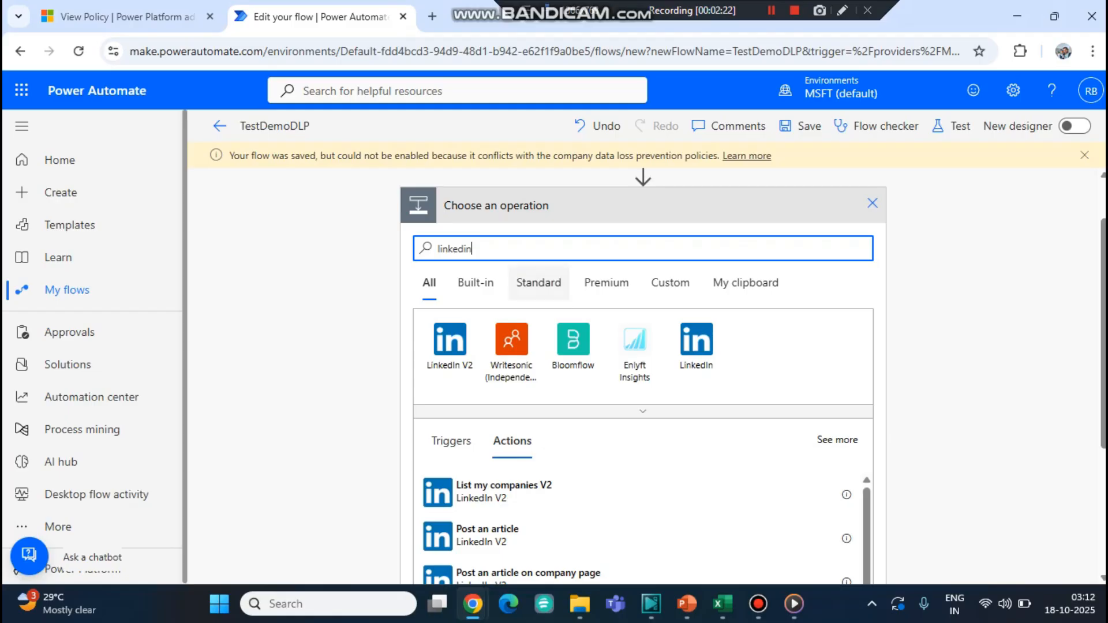
{"action": "left_click", "coordinate": [702, 346]}
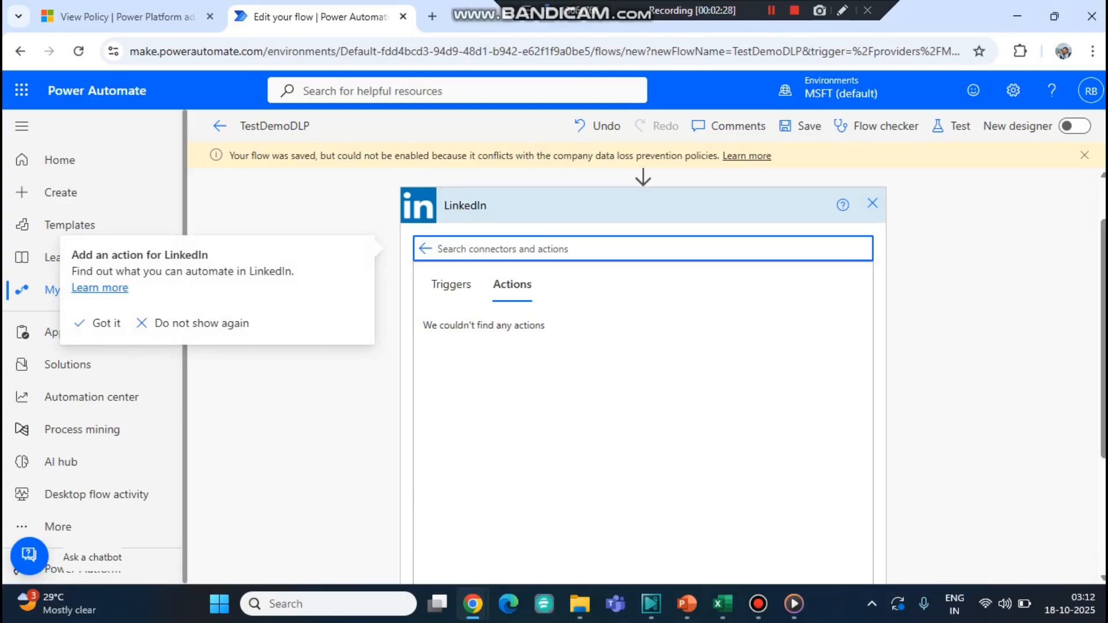
{"action": "left_click", "coordinate": [106, 323]}
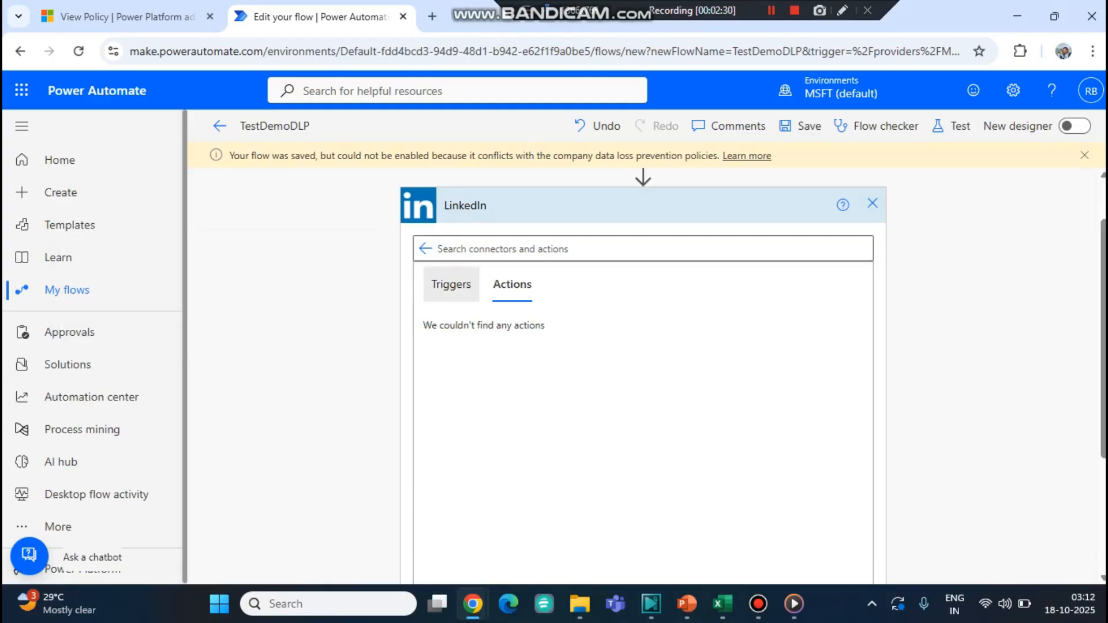
{"action": "left_click", "coordinate": [452, 284]}
{"action": "left_click", "coordinate": [512, 284]}
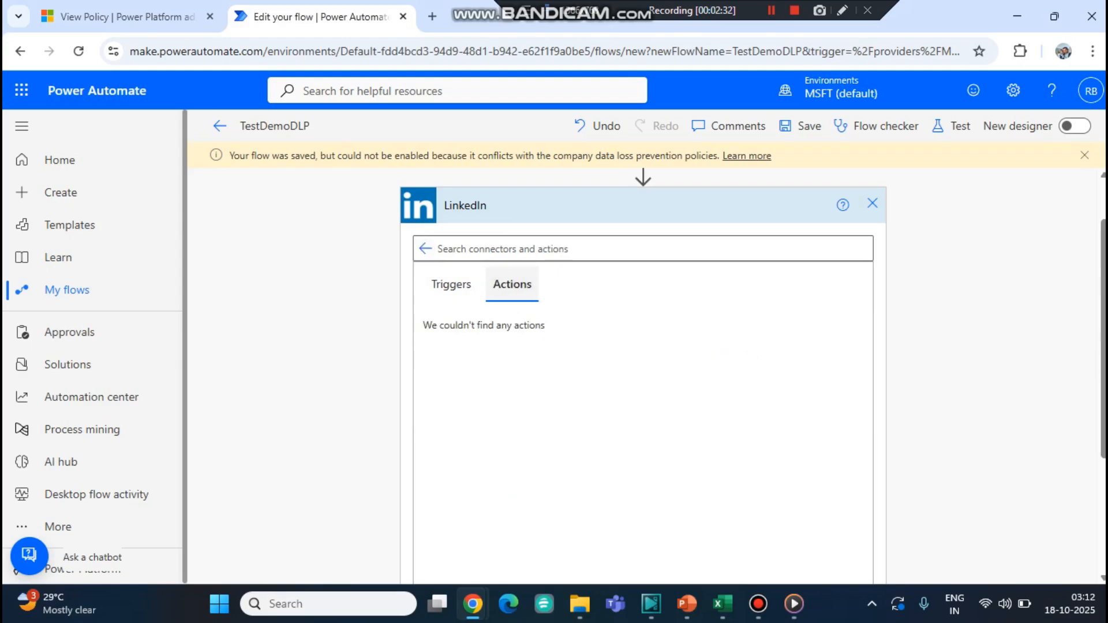
{"action": "left_click", "coordinate": [451, 284]}
{"action": "left_click", "coordinate": [512, 284]}
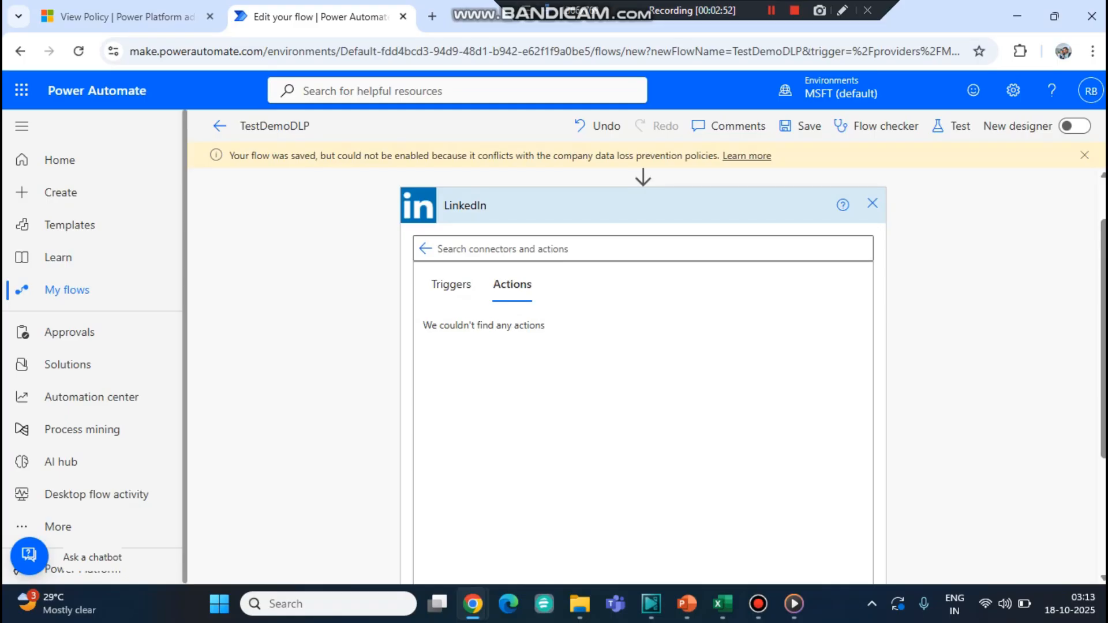
- Dismiss the data loss prevention warning banner above the flow
{"action": "left_click_drag", "start_coordinate": [233, 155], "coordinate": [509, 156]}
{"action": "left_click", "coordinate": [509, 155]}
{"action": "left_click_drag", "start_coordinate": [1102, 312], "coordinate": [1102, 275]}
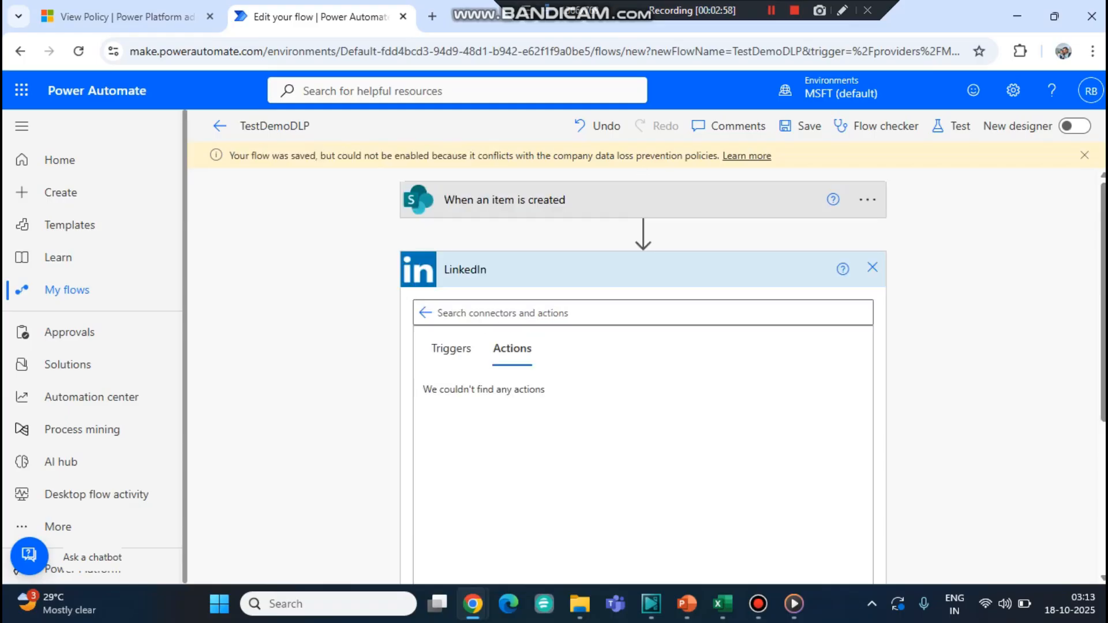
{"action": "left_click", "coordinate": [1084, 155]}
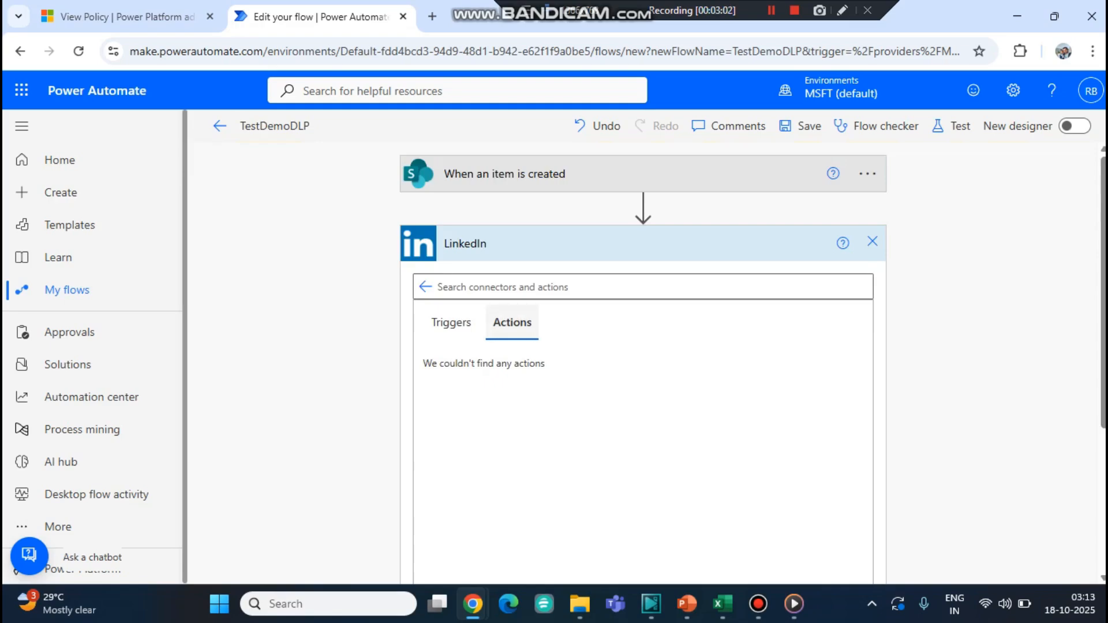
- Recheck the LinkedIn connector's triggers and actions, then go back to the operation list
{"action": "right_click", "coordinate": [472, 397]}
{"action": "left_click", "coordinate": [452, 322]}
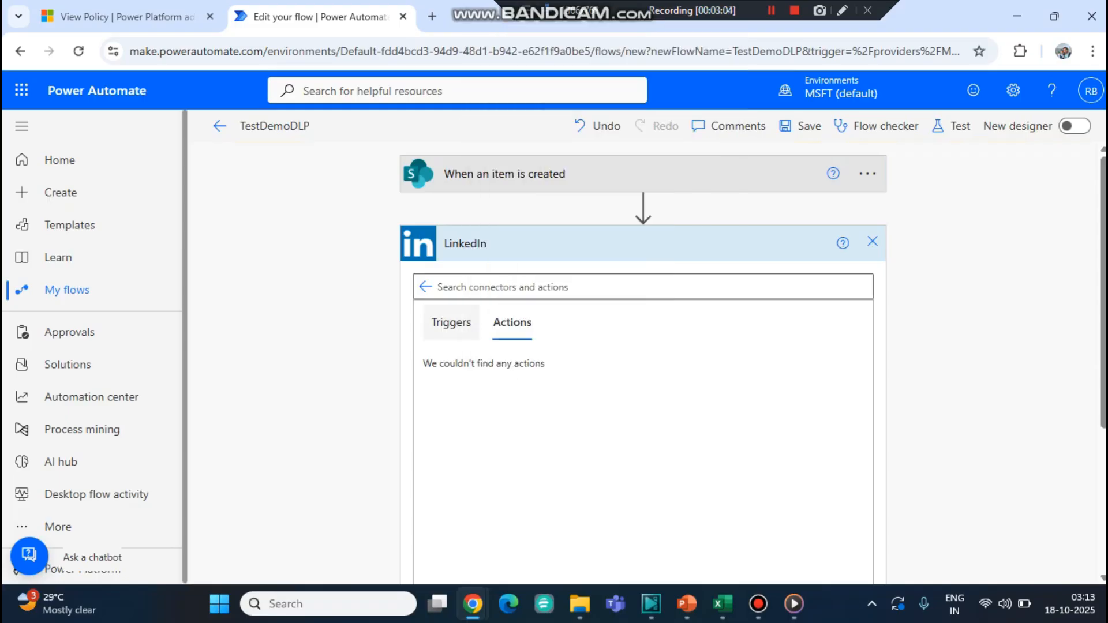
{"action": "left_click", "coordinate": [512, 322]}
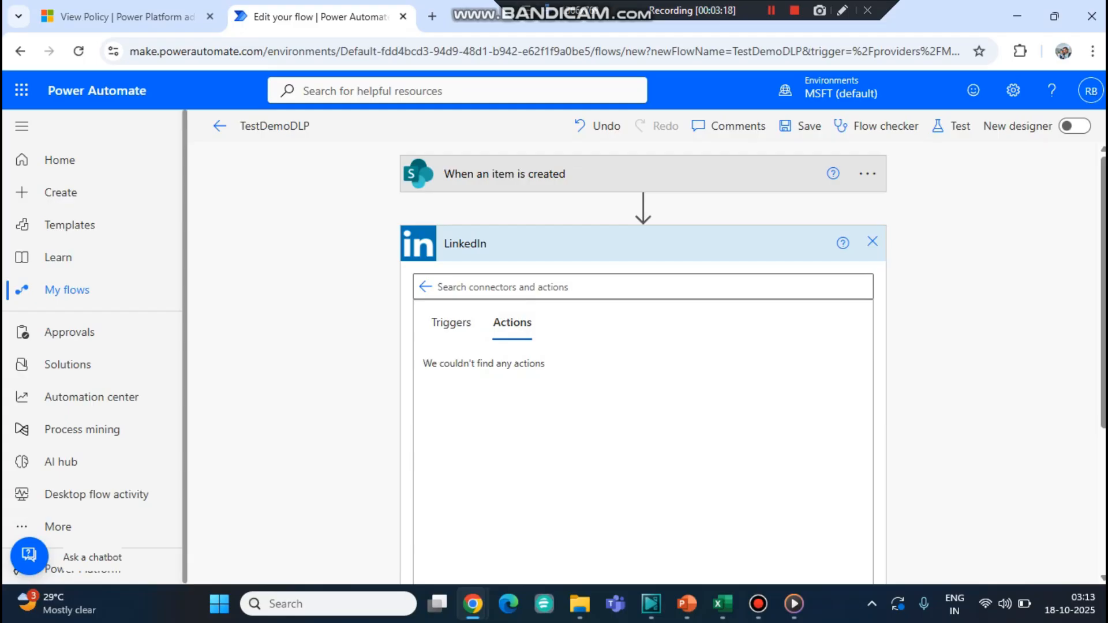
{"action": "left_click", "coordinate": [426, 286]}
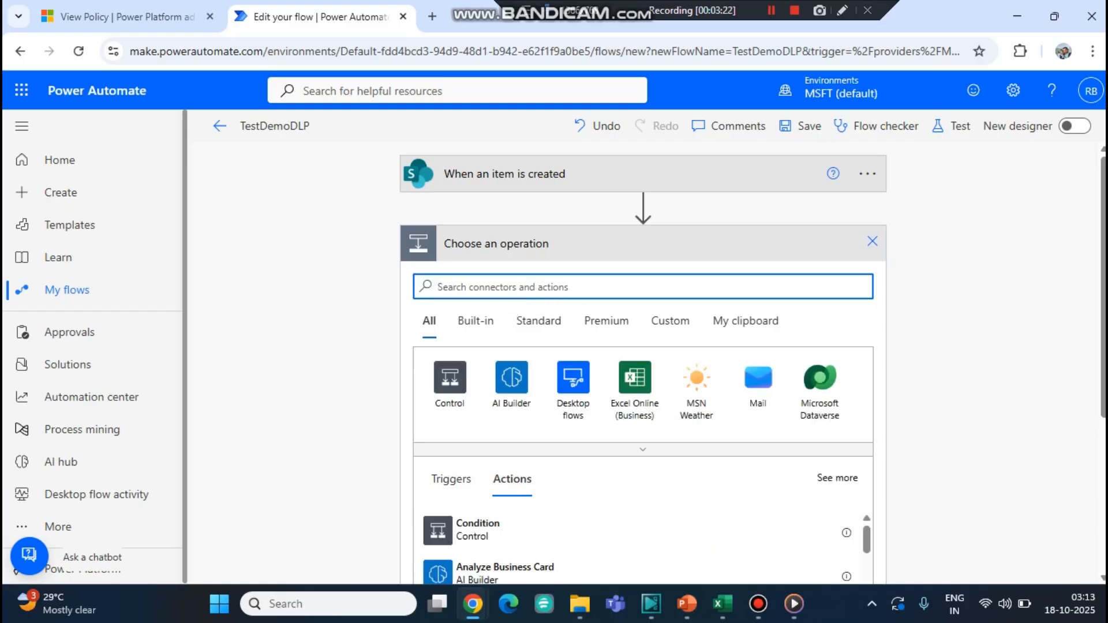
- Check the policy's Blocked connectors again, then search the flow's operations for link
{"action": "left_click", "coordinate": [116, 16]}
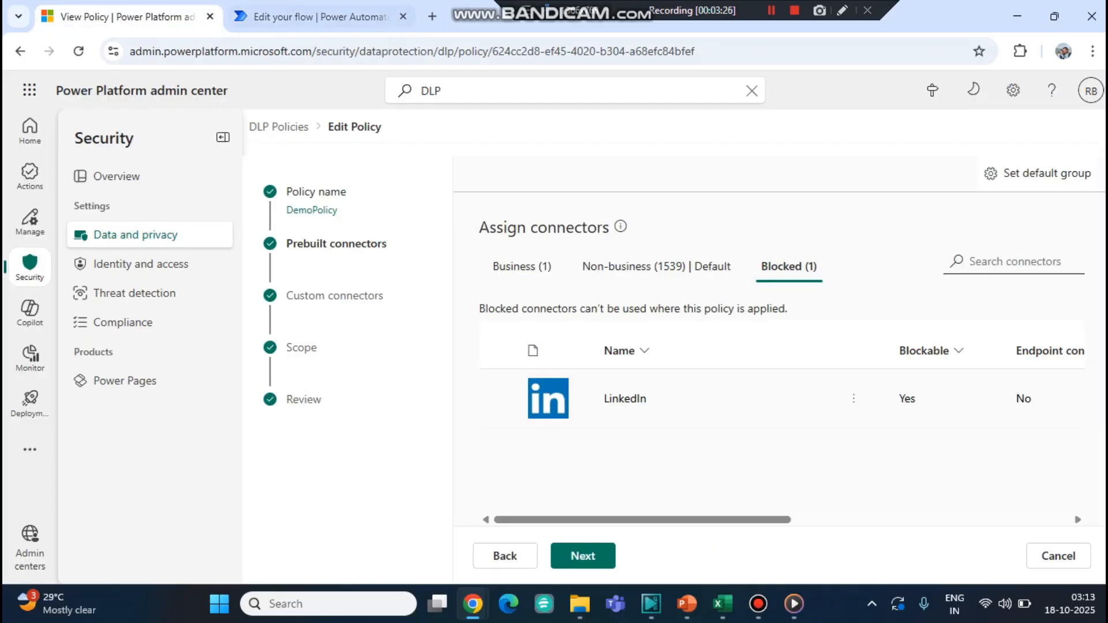
{"action": "left_click", "coordinate": [321, 17]}
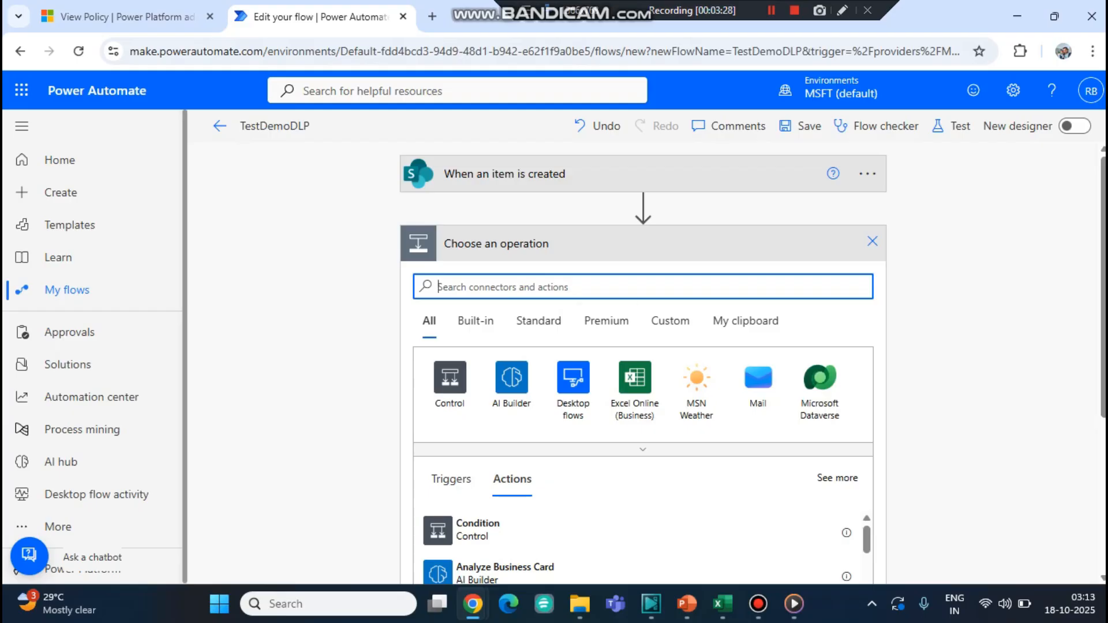
{"action": "type", "text": "link"}
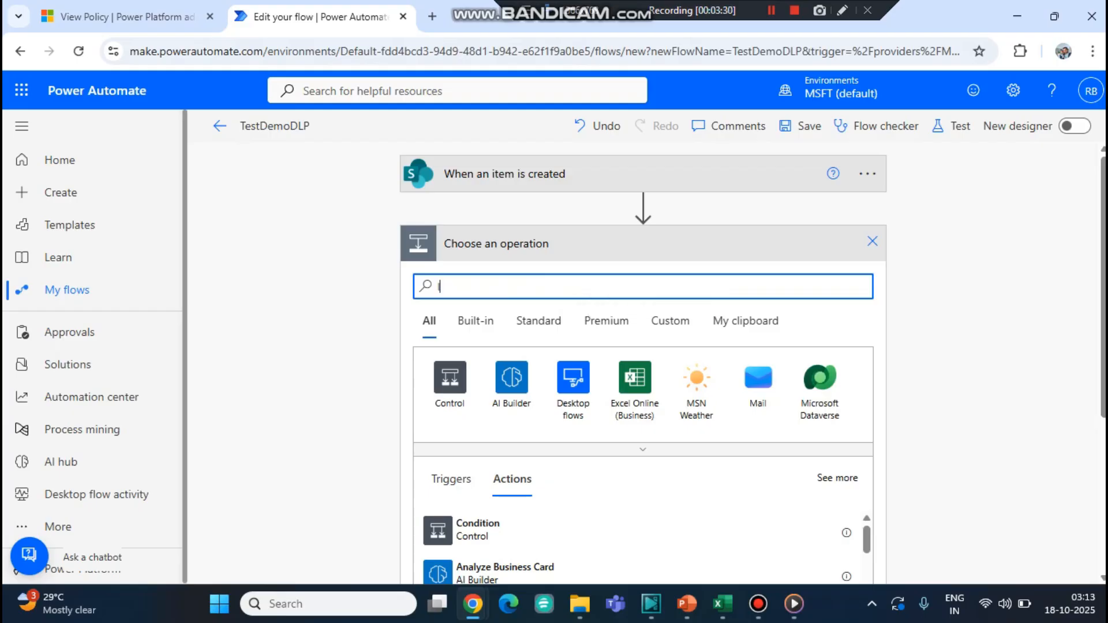